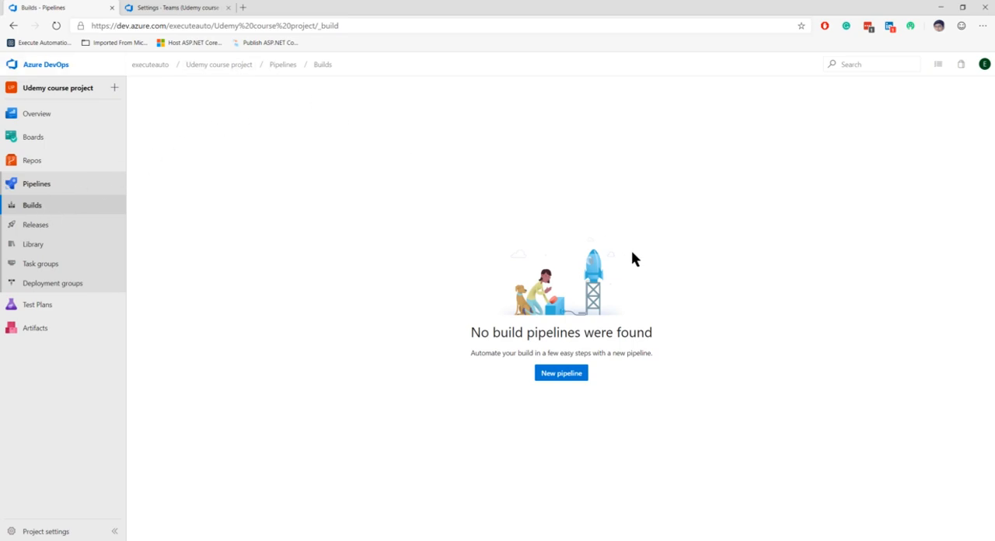
left_click(574, 373)
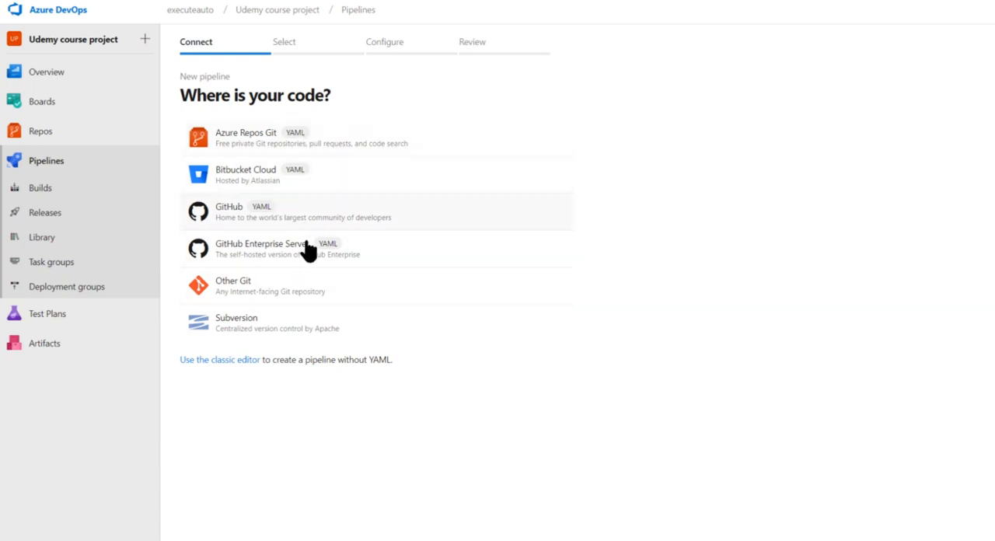
left_click(224, 361)
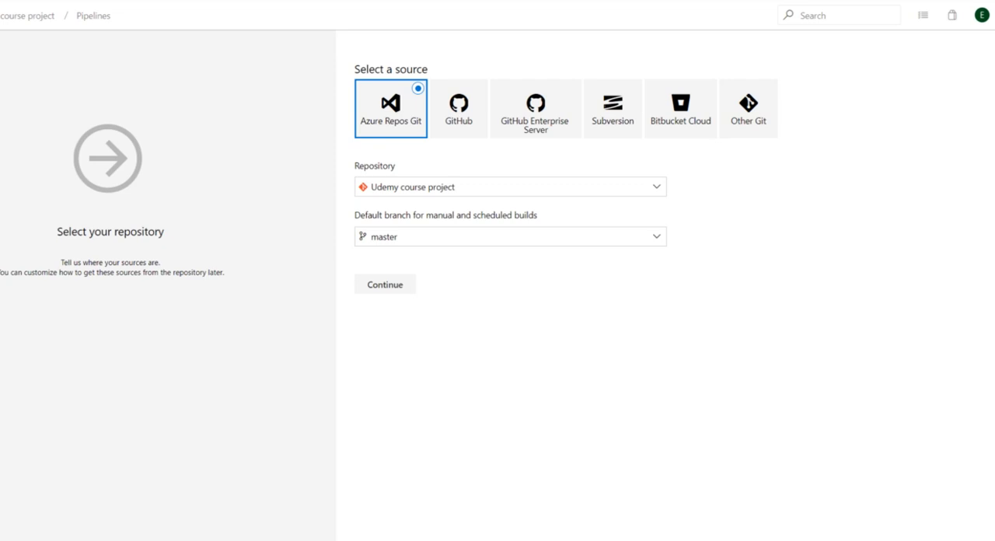
key("alt+Left")
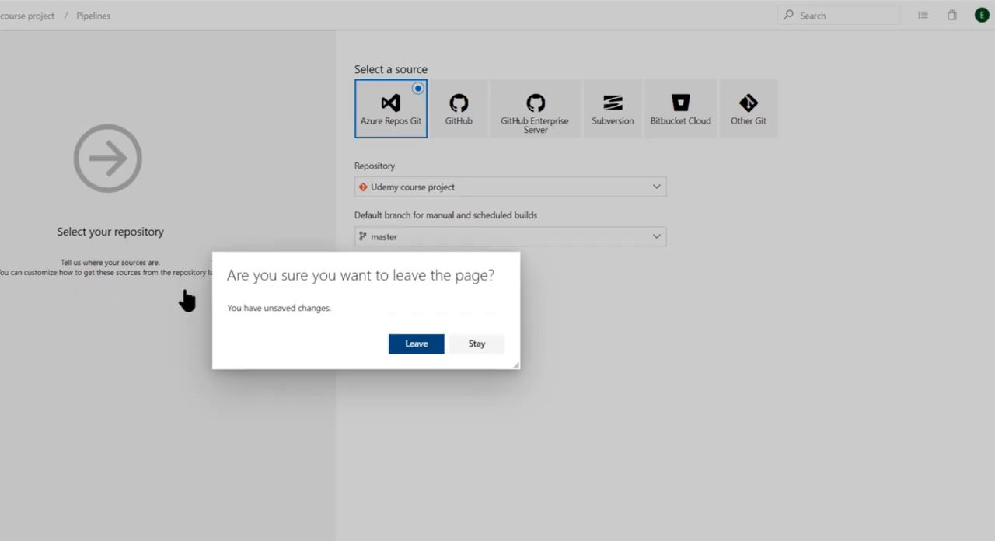
left_click(421, 348)
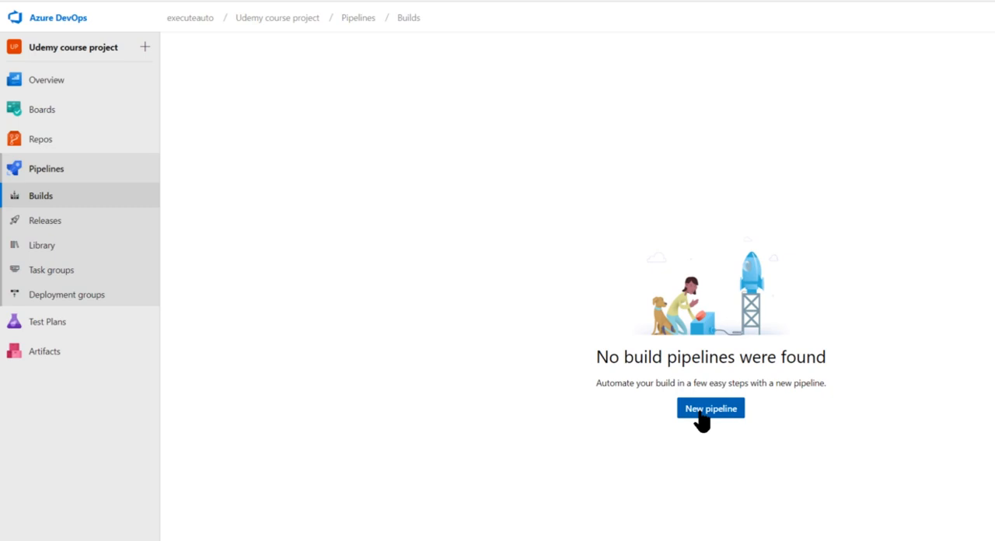
- Start a new pipeline with Azure Repos Git as the code source and select the Udemy course project repository
left_click(702, 418)
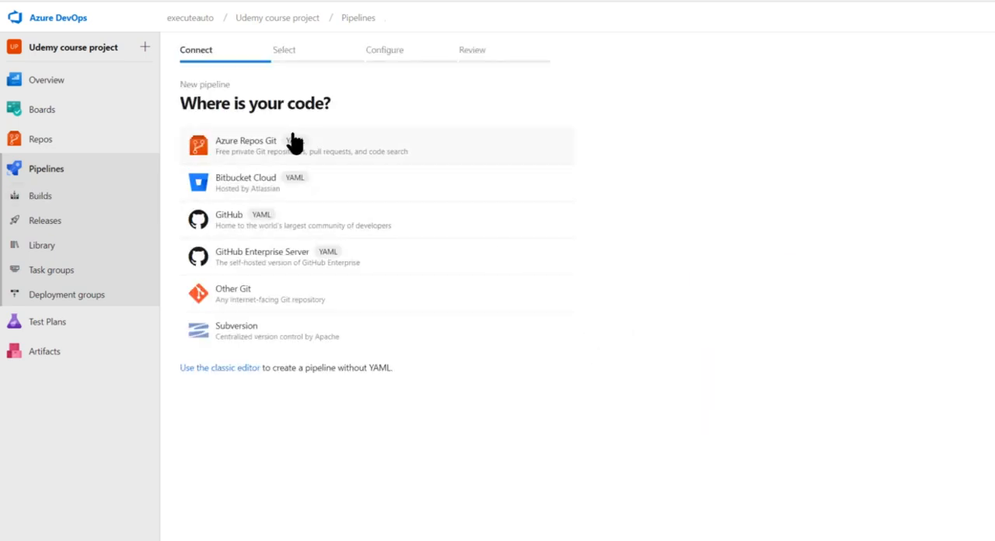
left_click_drag(183, 104, 389, 102)
left_click(389, 102)
left_click(254, 156)
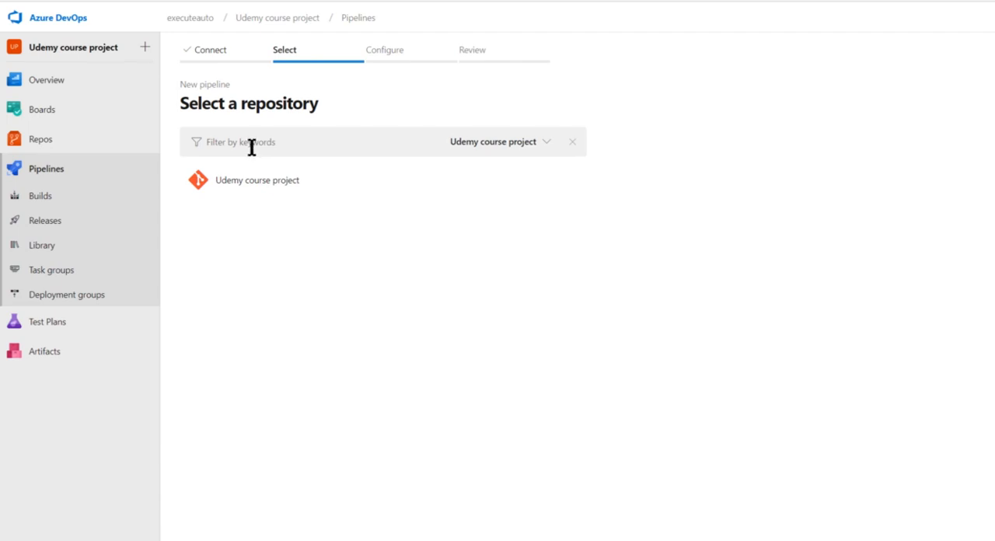
left_click(495, 148)
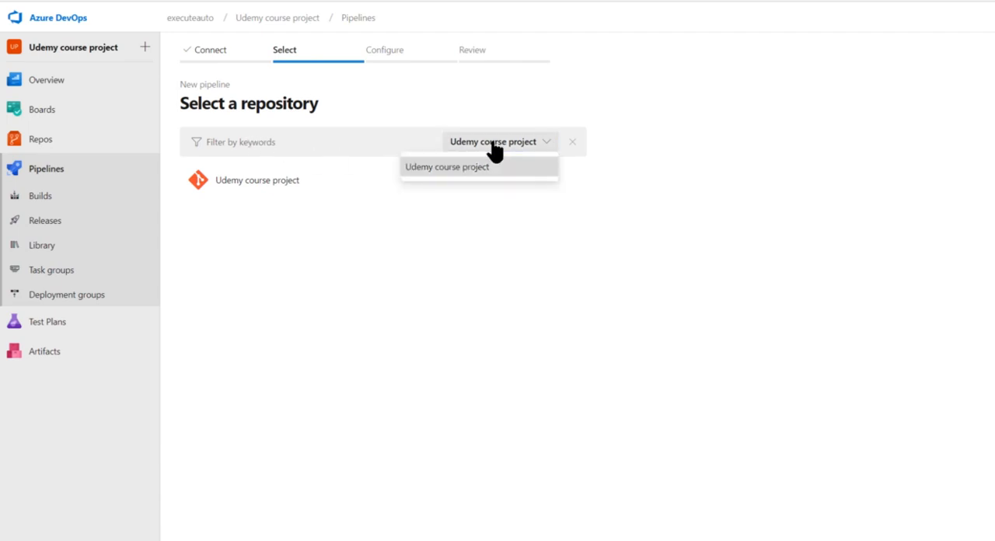
left_click(454, 170)
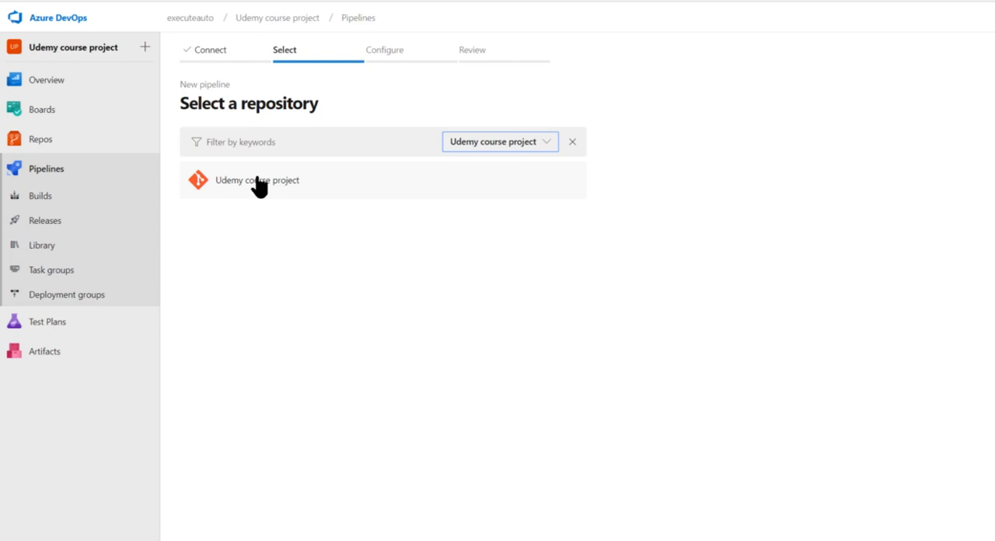
left_click(302, 187)
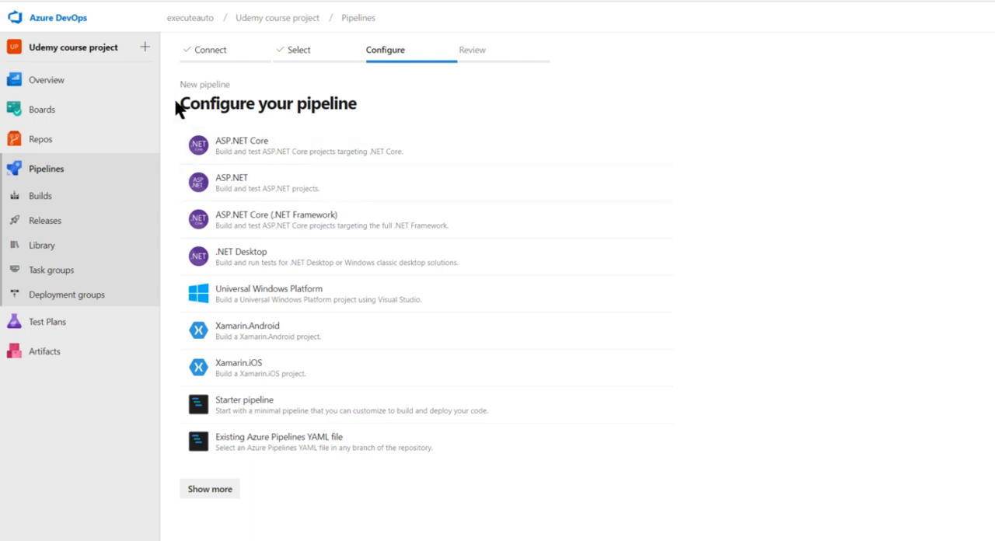
- Expand and browse the full list of pipeline templates, and configure the pipeline with the ASP.NET Core template
left_click_drag(178, 104, 364, 106)
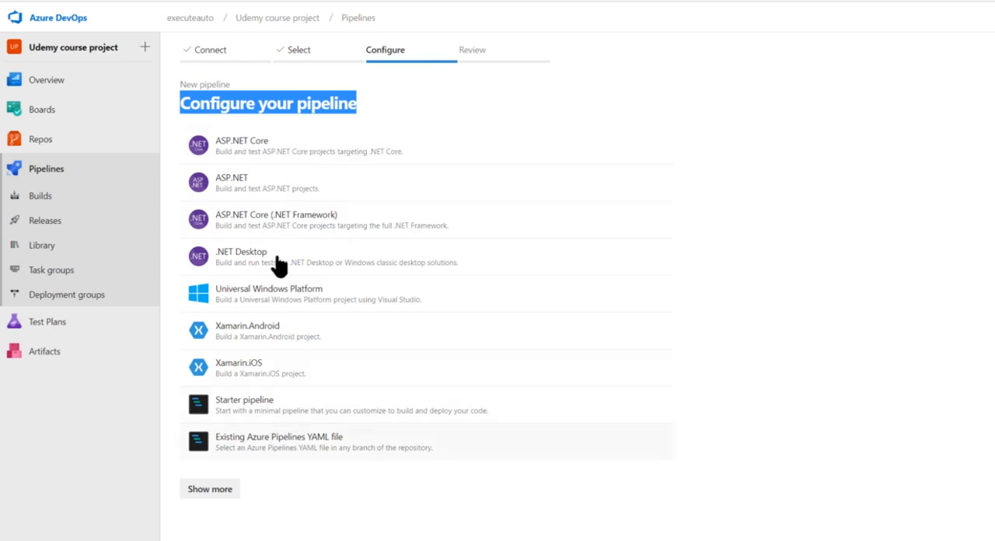
left_click(221, 492)
scroll(360, 454, "down", 3)
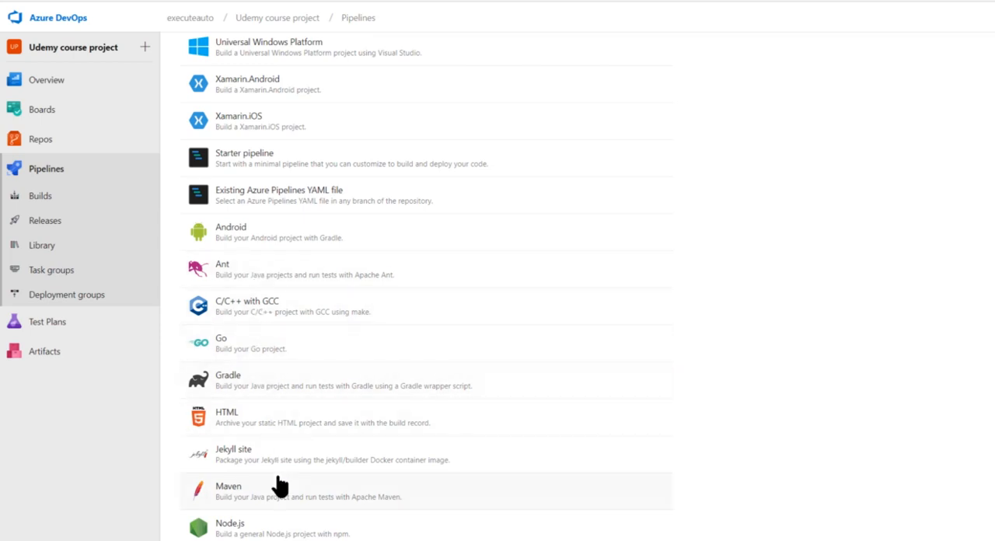
scroll(277, 467, "down", 4)
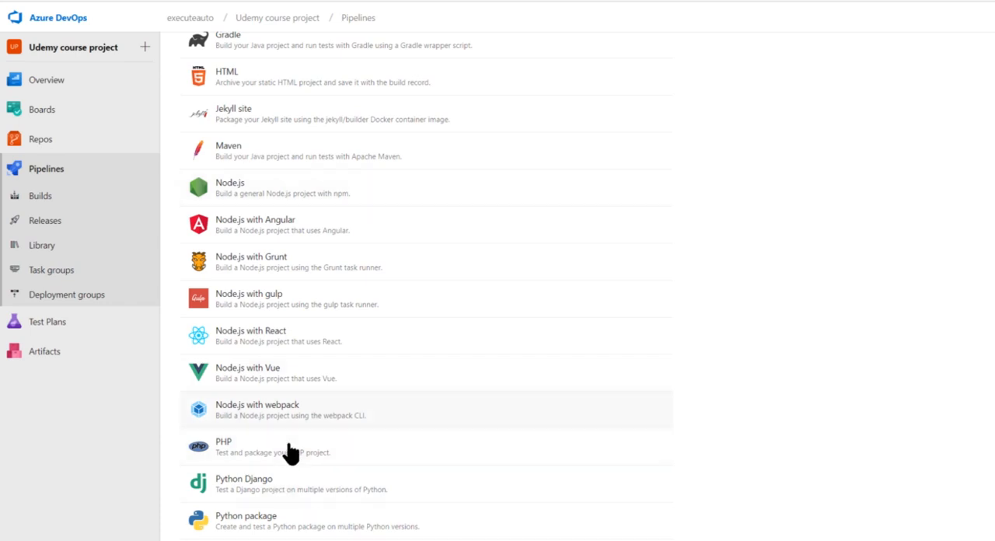
scroll(289, 453, "up", 3)
scroll(290, 454, "up", 4)
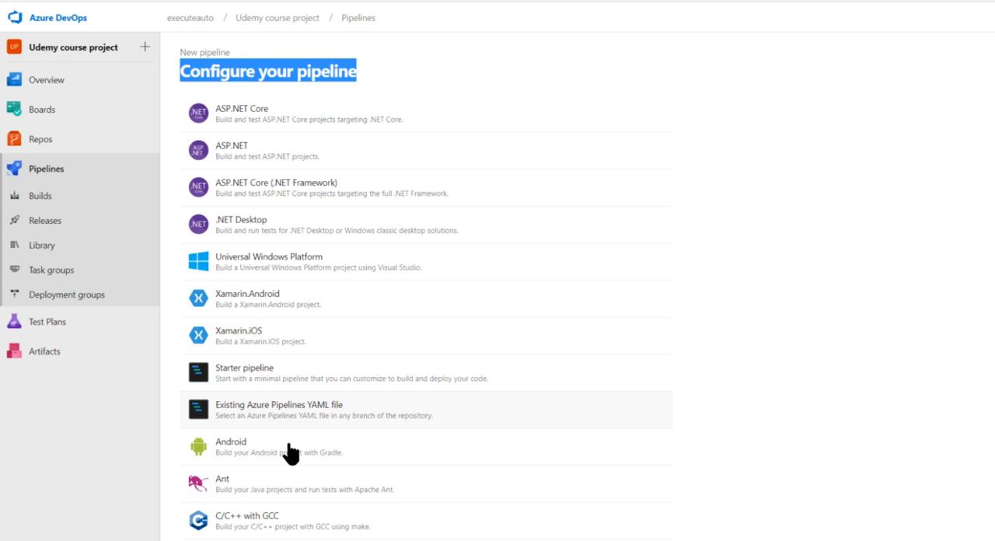
left_click(267, 125)
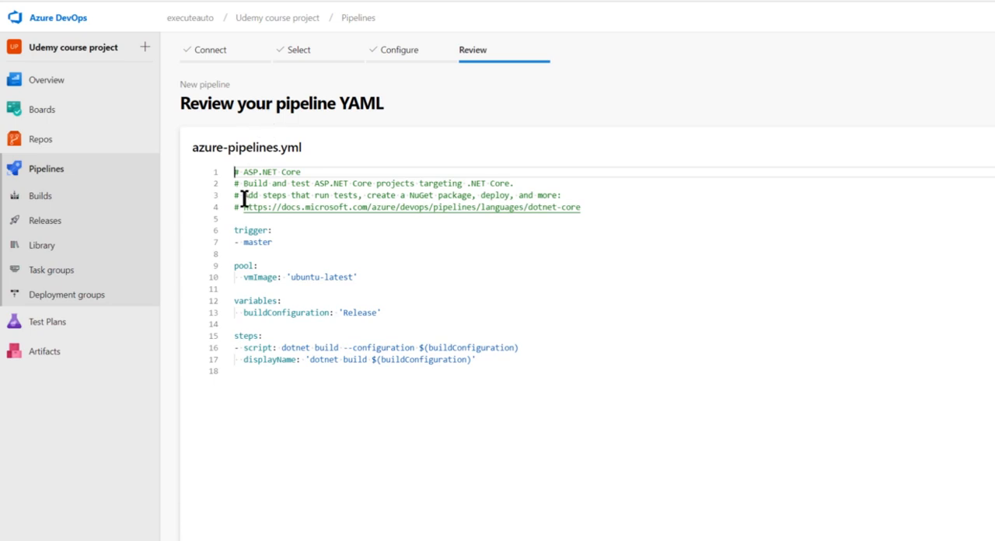
- Examine the trigger branch and the pool's vmImage setting in azure-pipelines.yml
left_click_drag(188, 147, 311, 156)
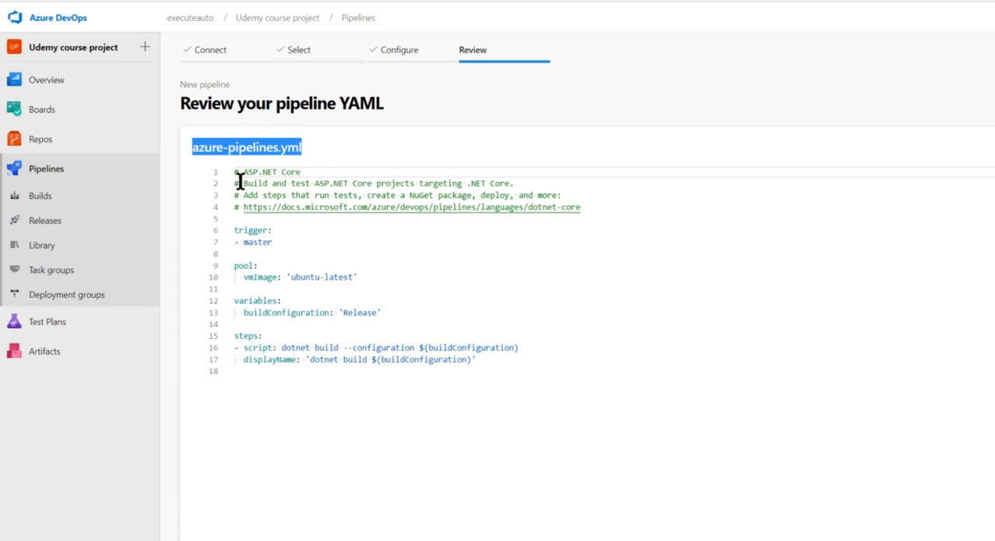
left_click_drag(234, 230, 261, 266)
left_click(261, 244)
double_click(261, 244)
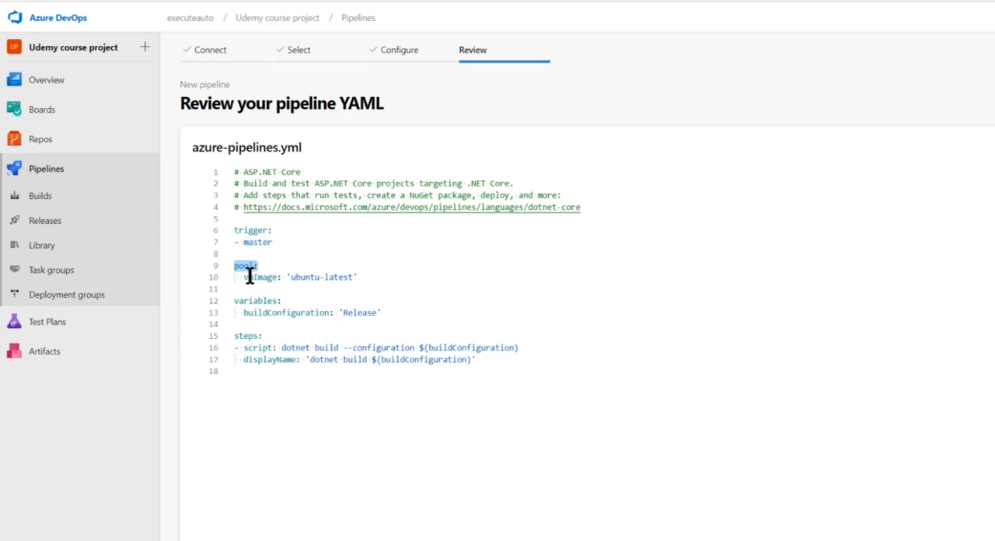
left_click_drag(379, 286, 245, 279)
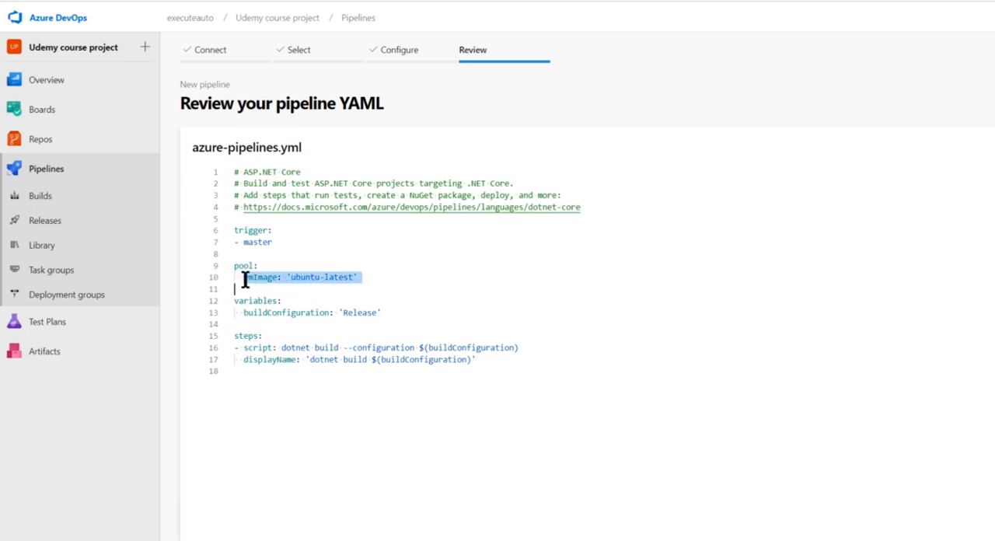
left_click(365, 278)
double_click(259, 278)
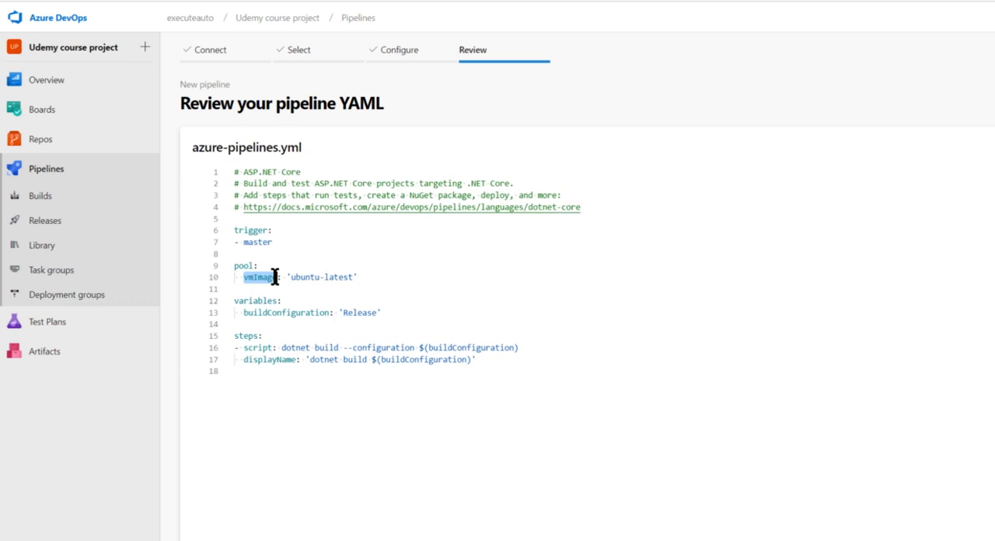
left_click_drag(292, 279, 353, 279)
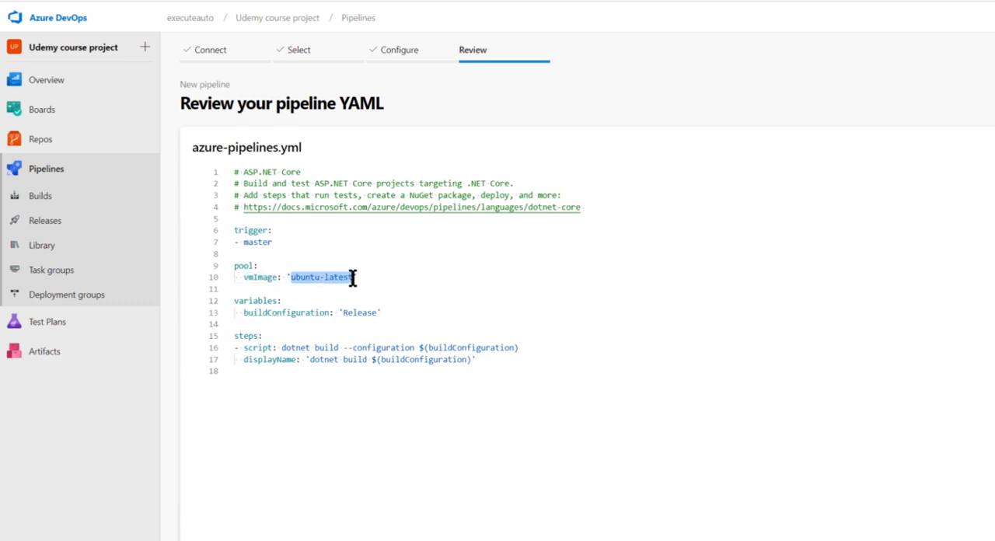
left_click_drag(353, 279, 355, 278)
- Examine the buildConfiguration entry in the variables section of the pipeline YAML
left_click_drag(235, 302, 399, 314)
left_click(357, 315)
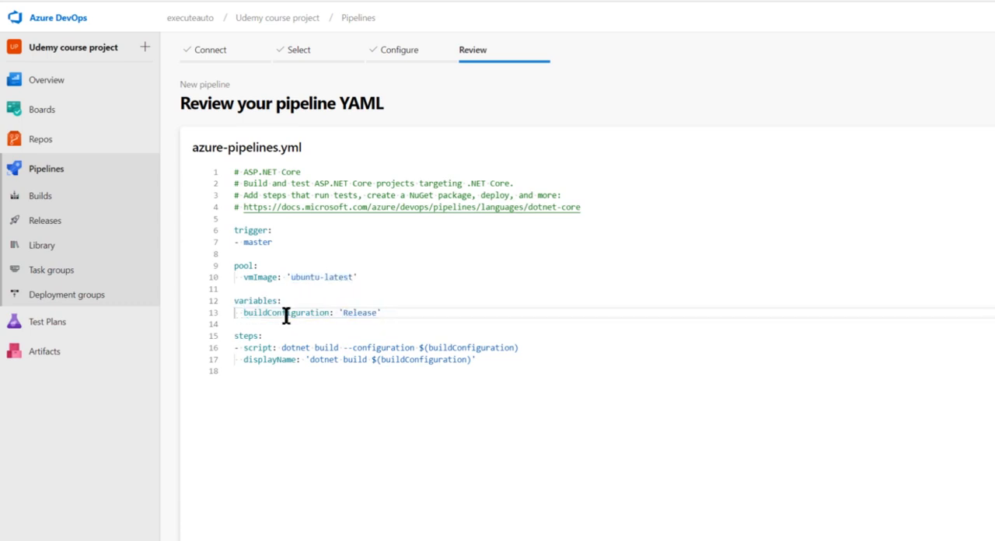
double_click(285, 316)
double_click(358, 314)
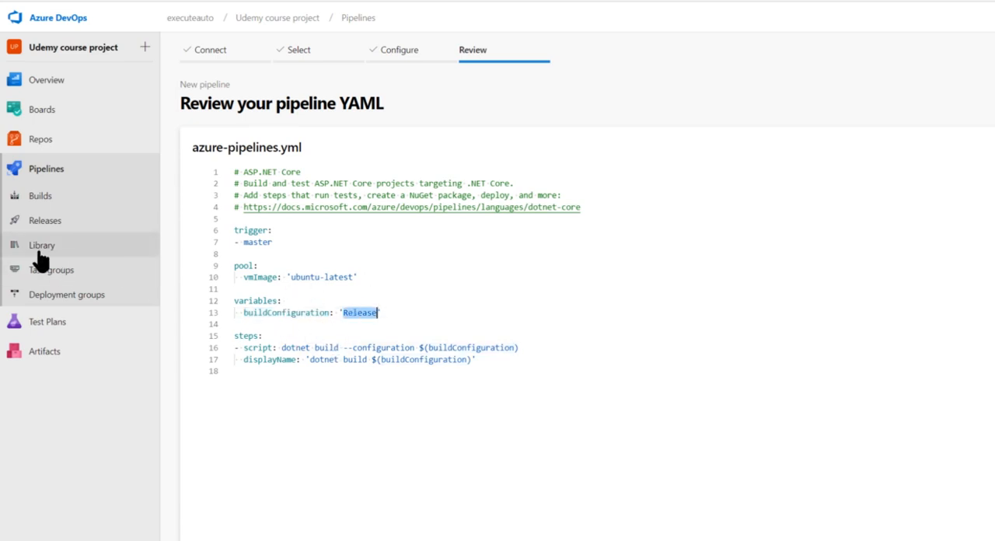
left_click(235, 304, "shift")
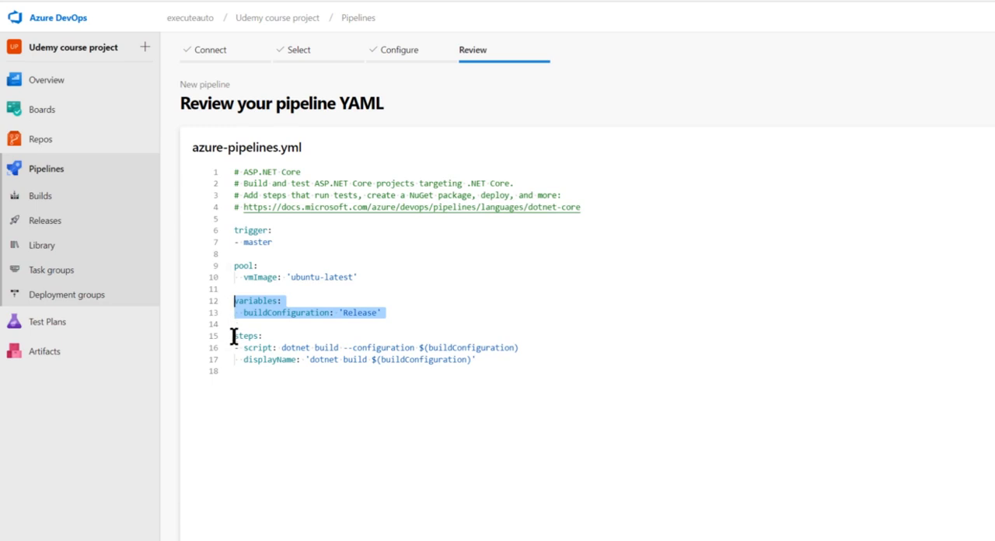
- Examine the steps section of the YAML, including the dotnet build script, its buildConfiguration reference and the displayName line
left_click_drag(476, 360, 282, 348)
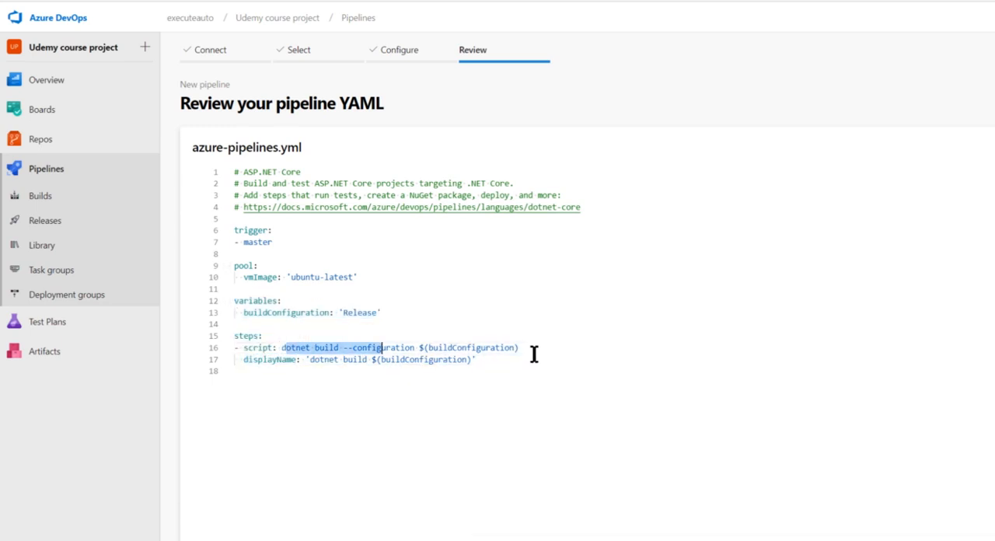
left_click_drag(532, 353, 532, 351)
double_click(301, 349)
double_click(330, 348)
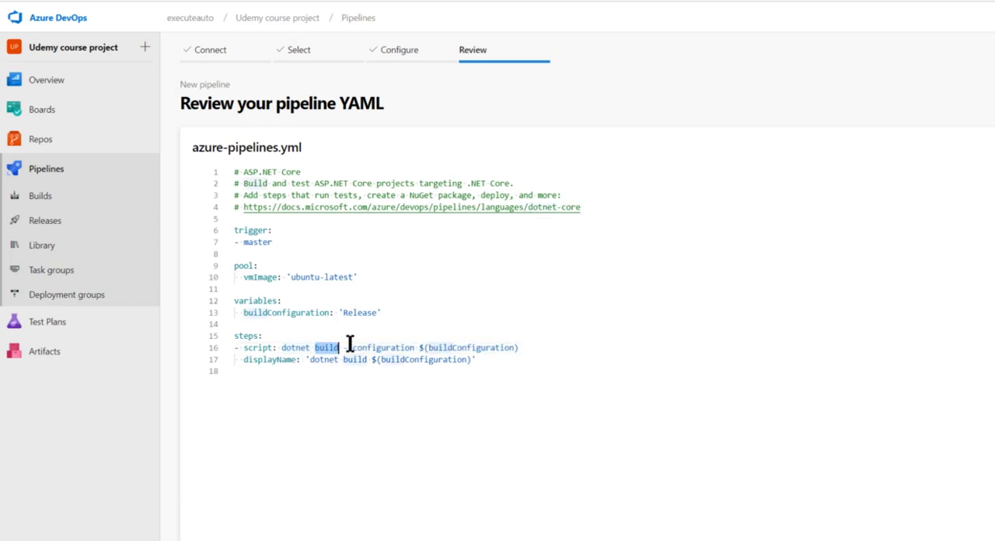
left_click(373, 341)
double_click(484, 348)
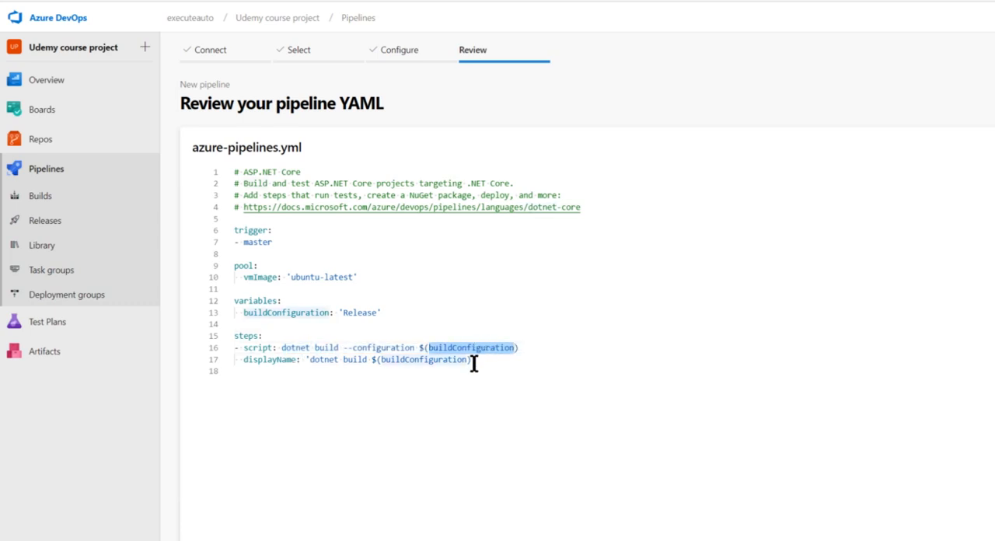
left_click_drag(420, 348, 534, 347)
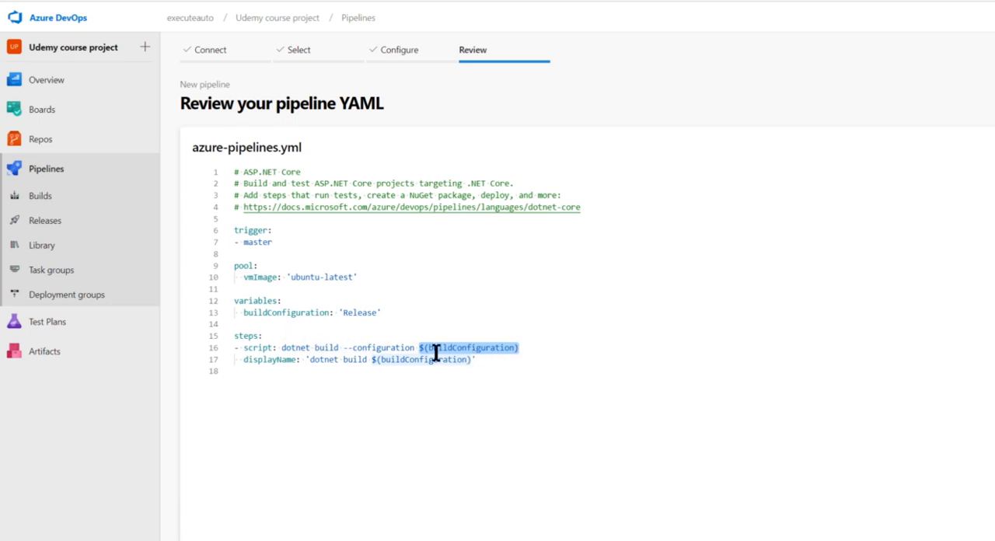
left_click(484, 360)
left_click(240, 361, "shift")
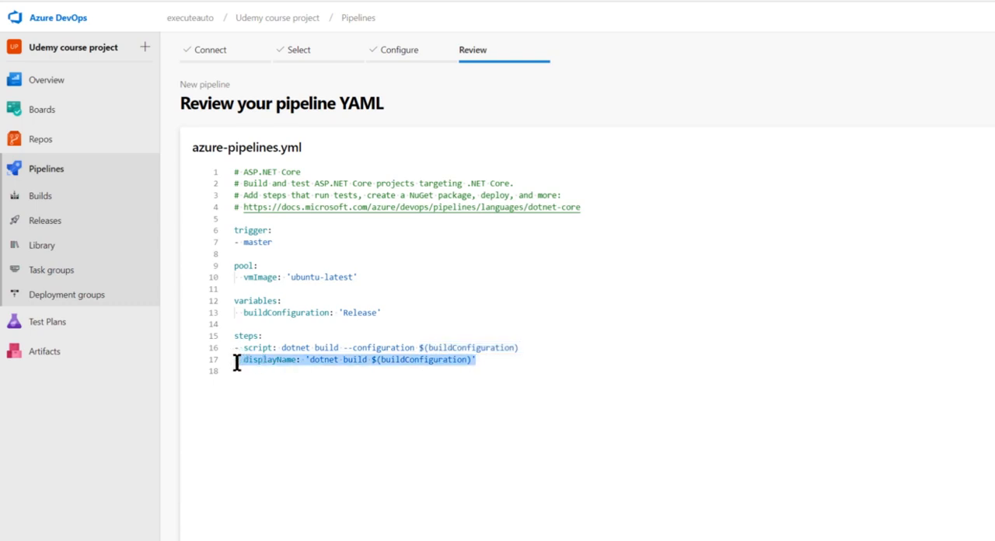
left_click(230, 364, "shift")
left_click(287, 361)
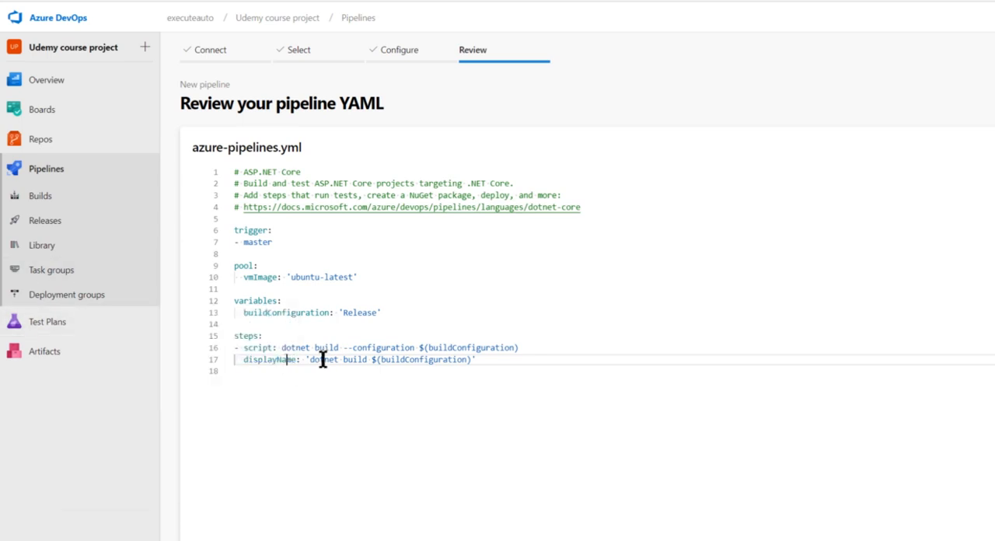
left_click_drag(531, 347, 420, 348)
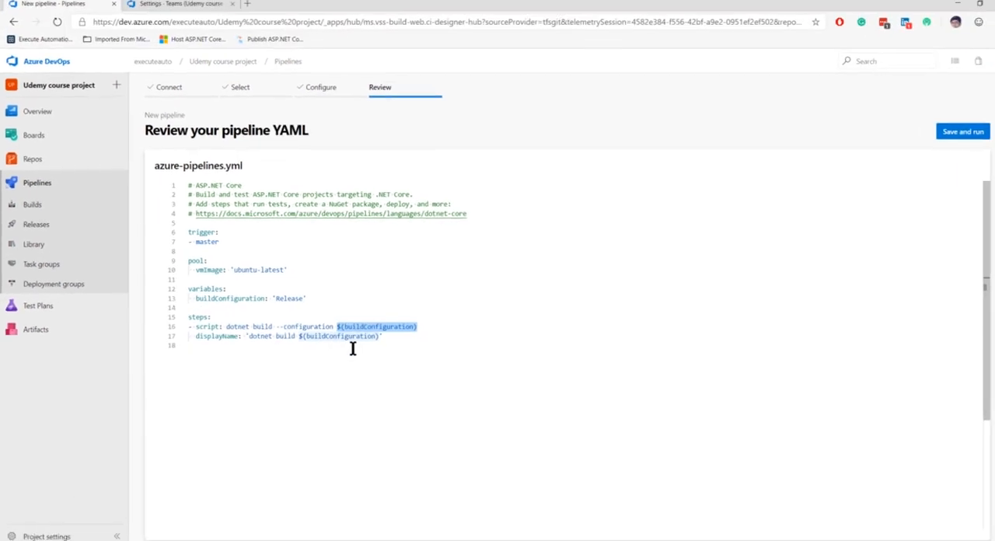
left_click(442, 355)
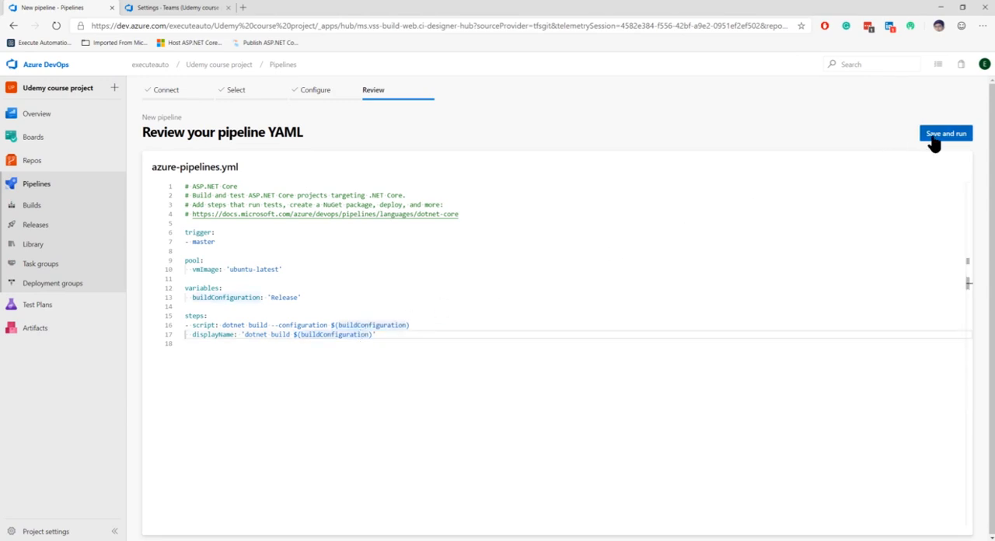
- Save and run the pipeline with the extended description "First execution of Build", committing directly to the master branch
left_click(937, 138)
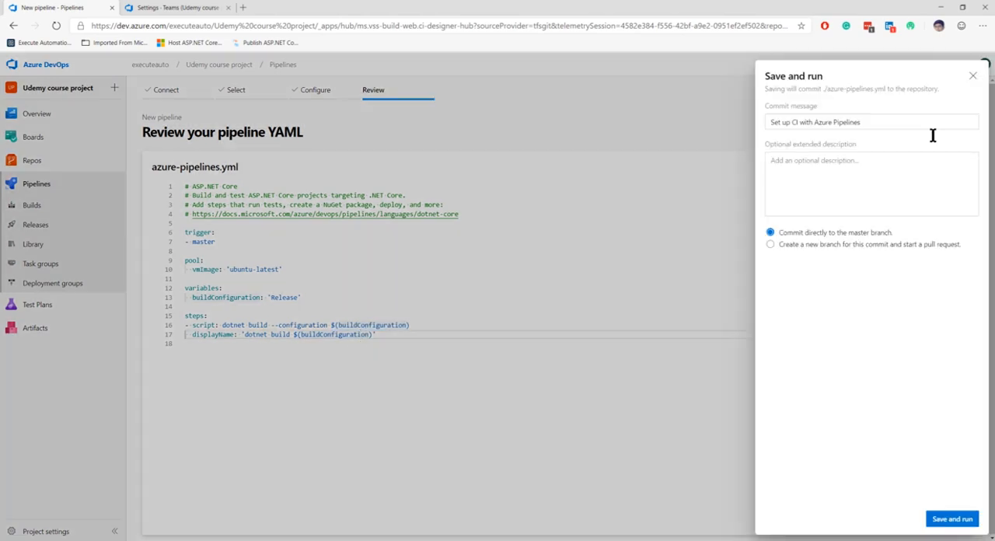
left_click(862, 174)
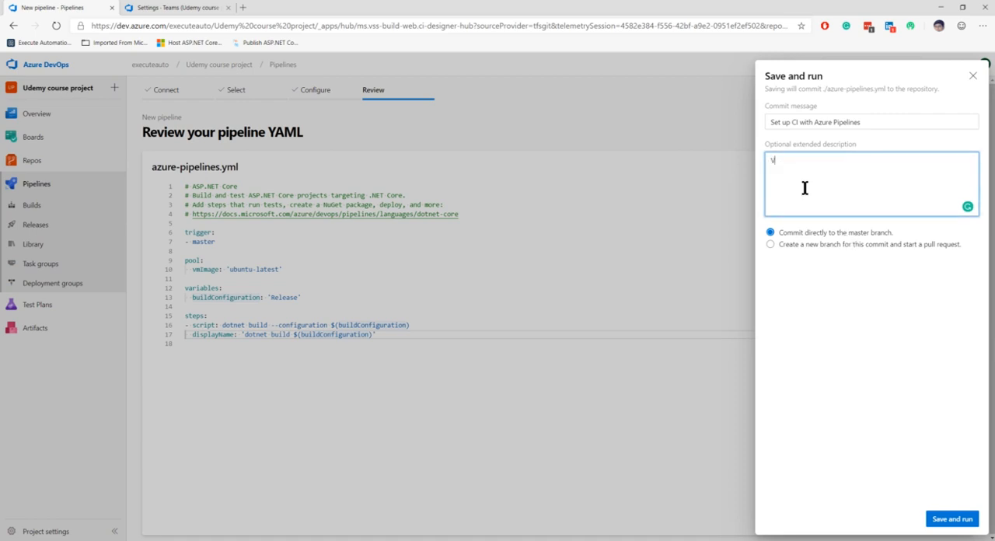
type("First execution of Build code")
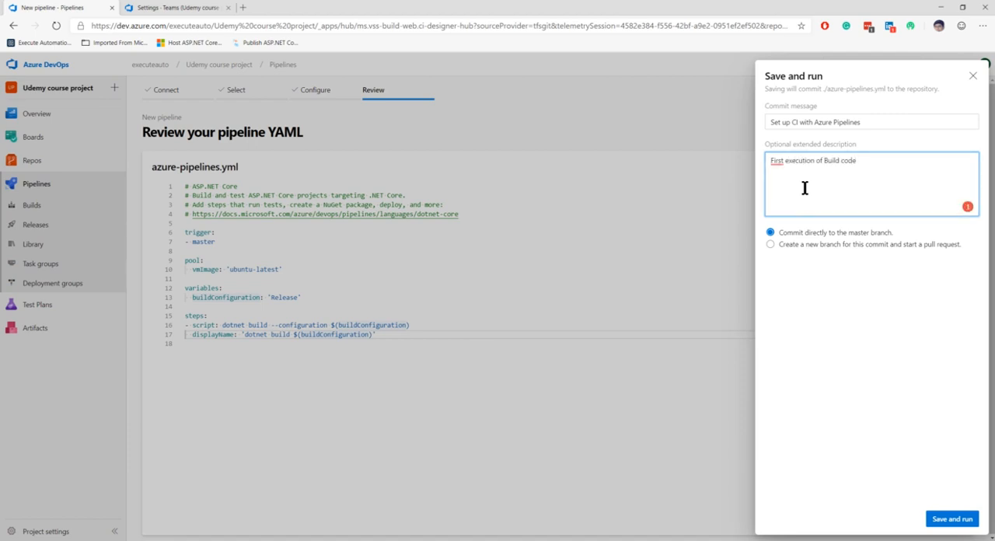
double_click(847, 160)
key("BackSpace")
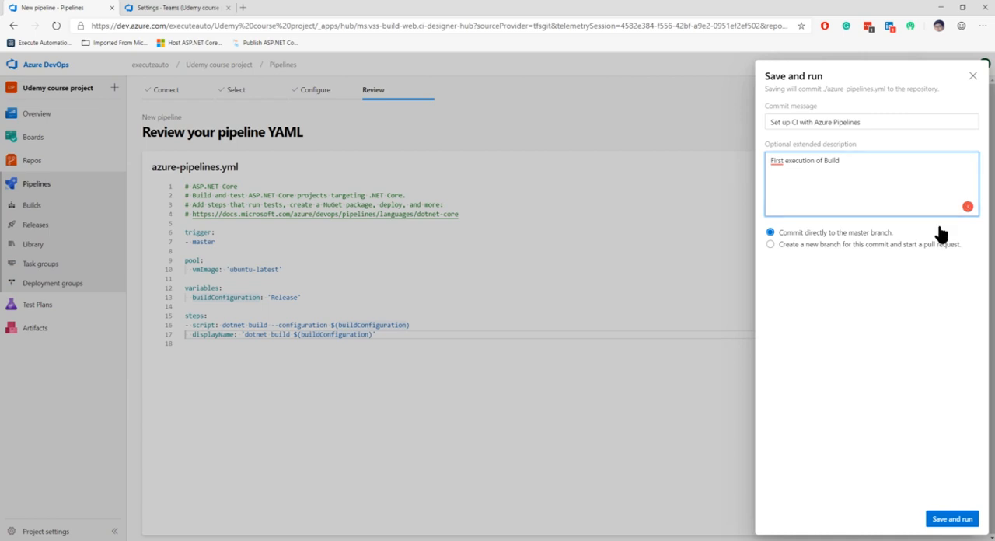
left_click(952, 518)
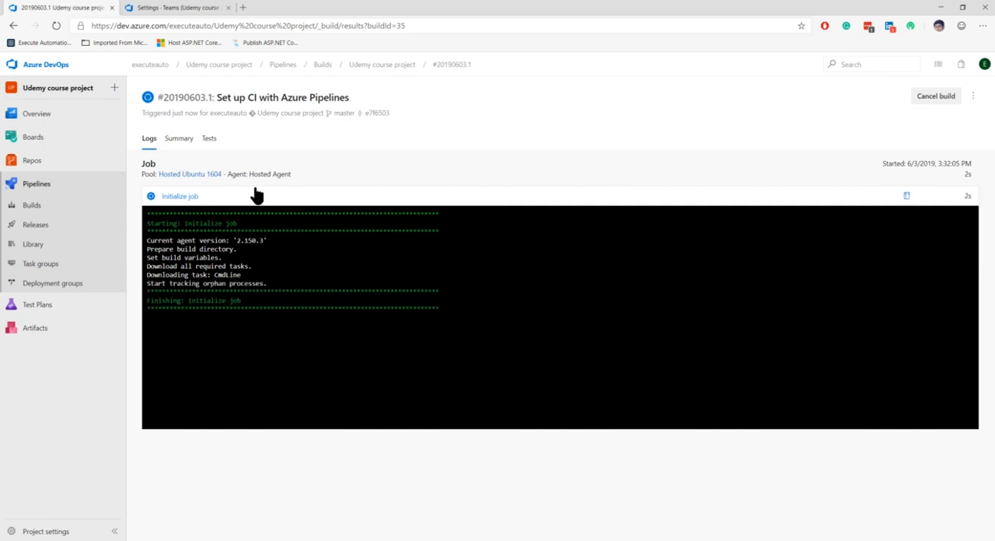
- Review the detailed logs of the Initialize job and Checkout tasks, including the git remote add origin line in the Checkout log
left_click(256, 195)
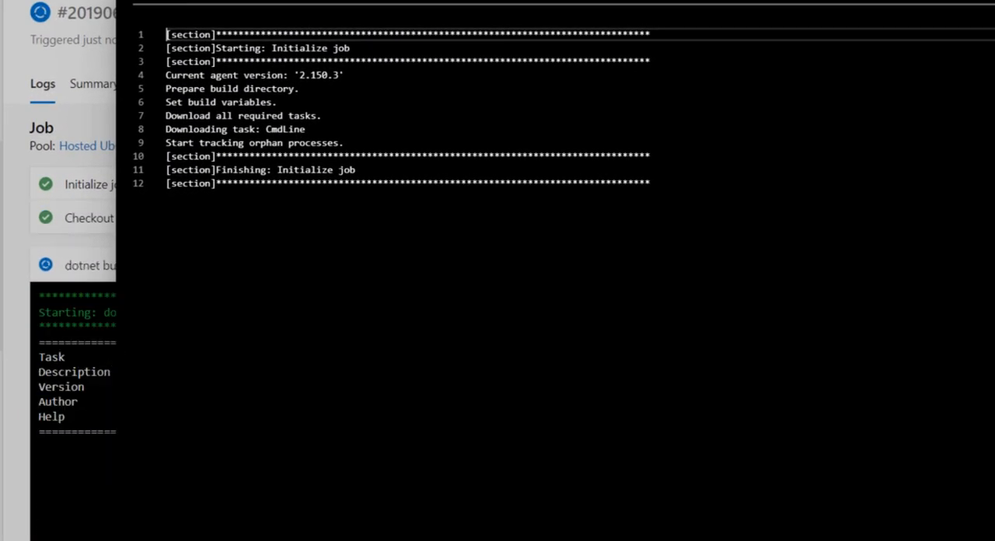
left_click(987, 6)
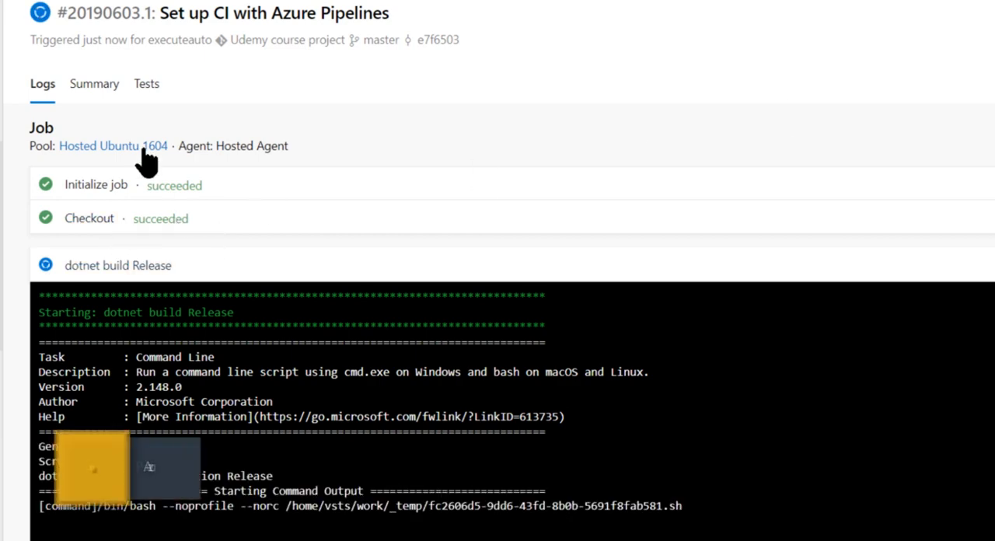
left_click(164, 227)
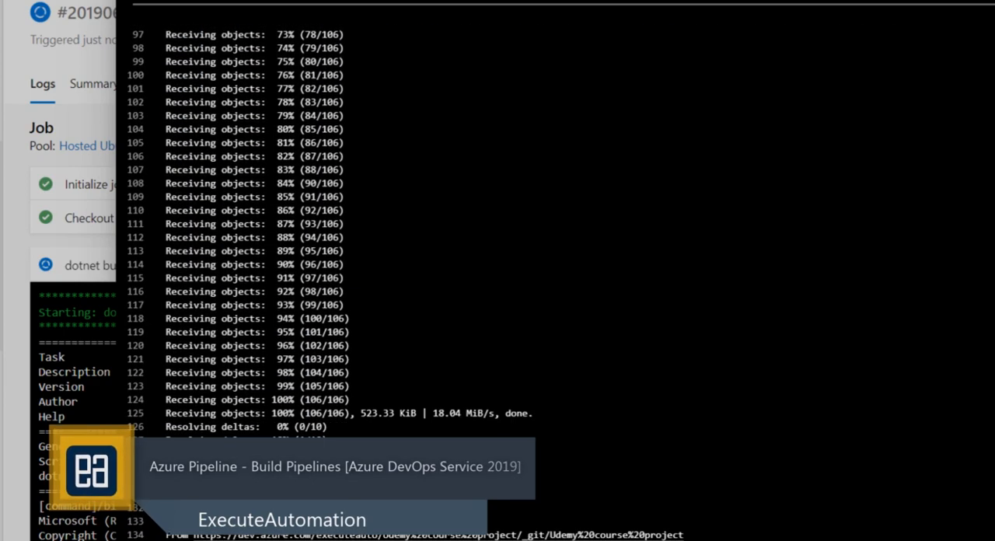
scroll(557, 284, "up", 15)
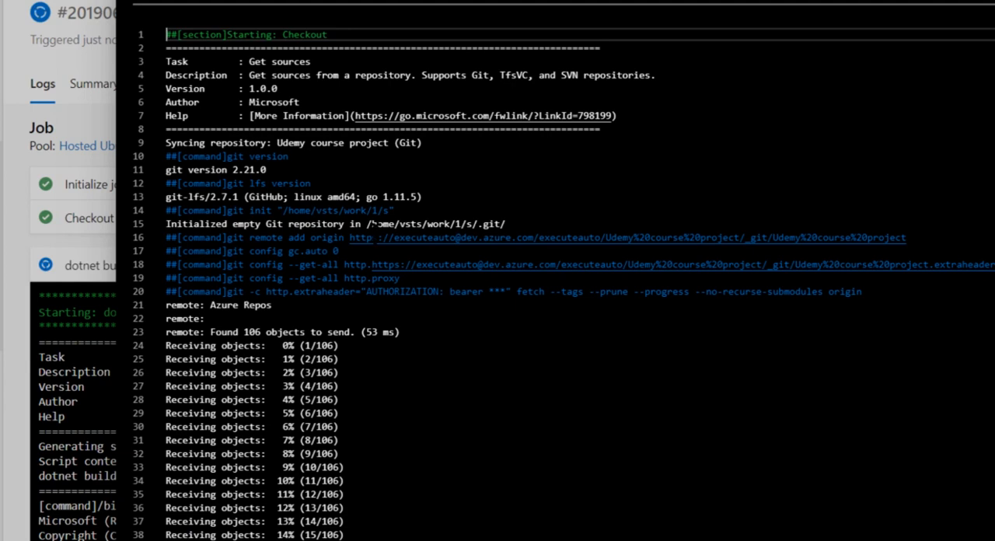
left_click_drag(351, 237, 907, 238)
left_click(907, 238)
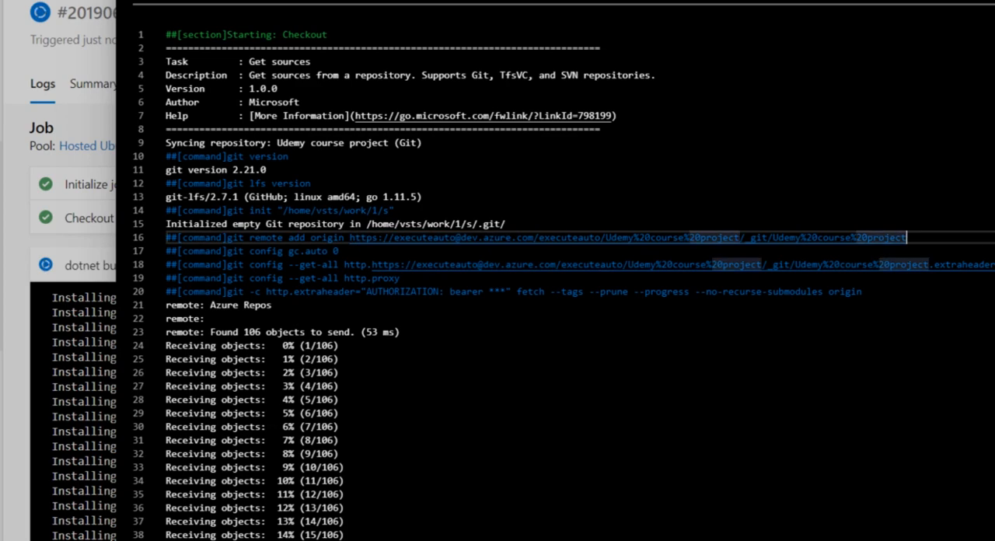
key("Escape")
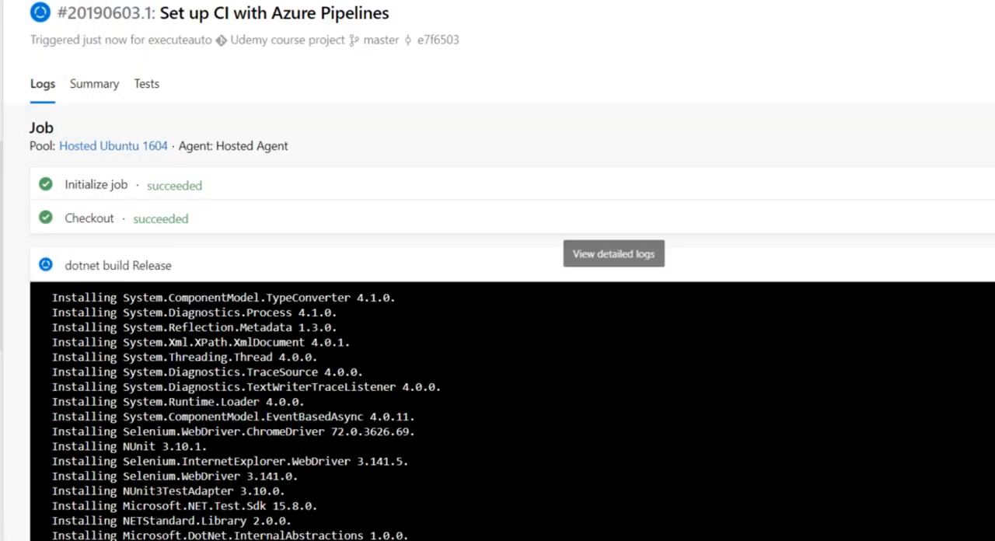
- Examine the dotnet build Release task log, including the package installation lines such as Selenium.WebDriver.ChromeDriver
left_click(131, 268)
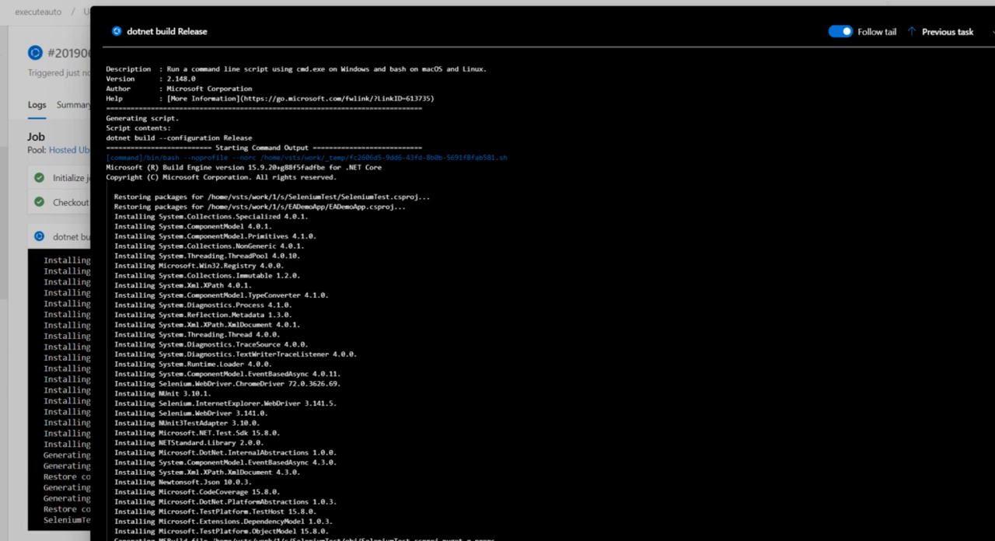
left_click_drag(212, 538, 439, 539)
left_click_drag(342, 433, 343, 424)
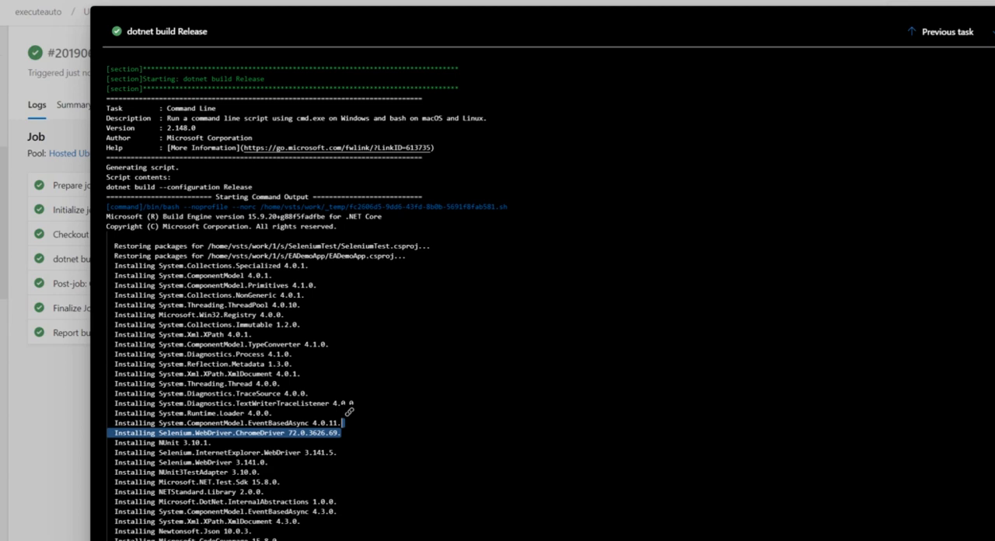
left_click(331, 504)
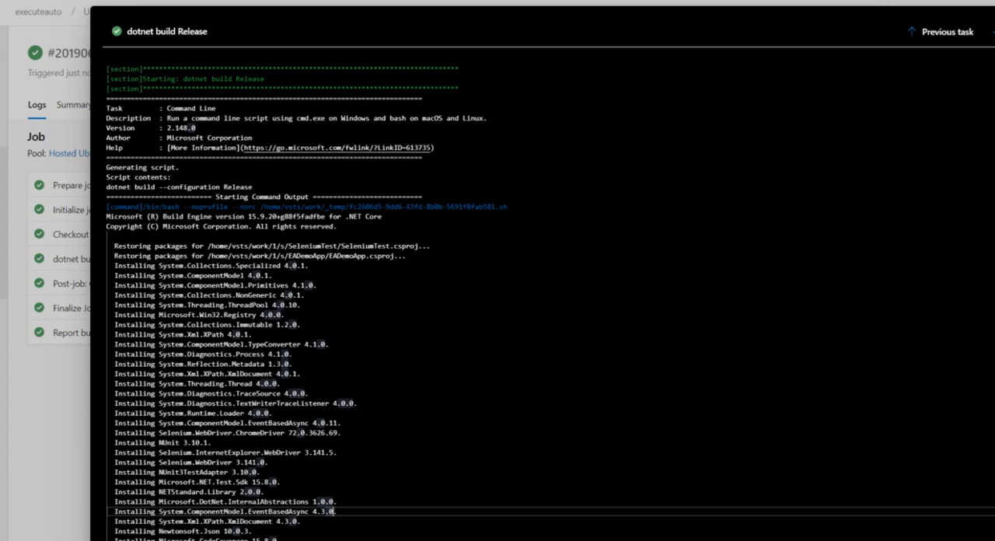
key("Escape")
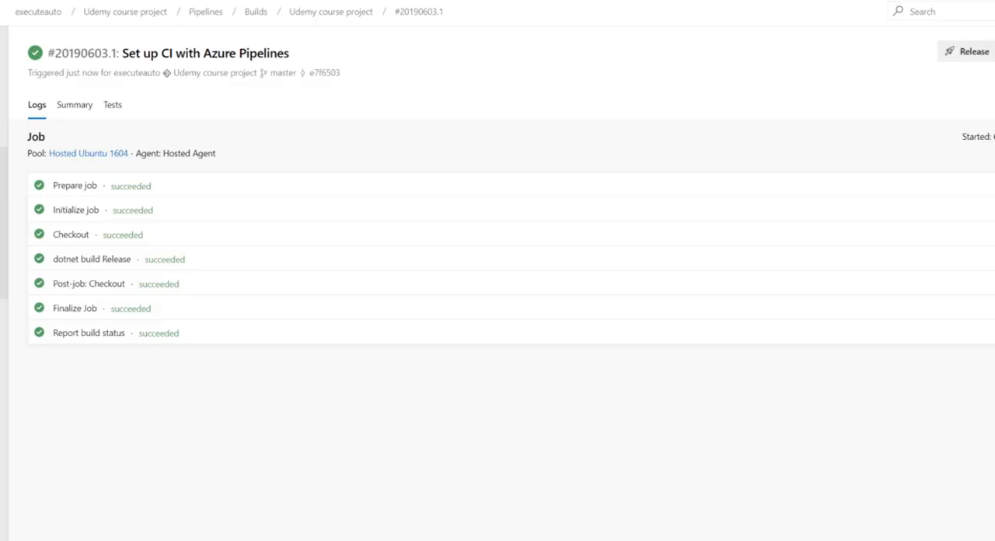
- Read the commit status line in the Report build status task log, and return to the job overview
left_click(86, 335)
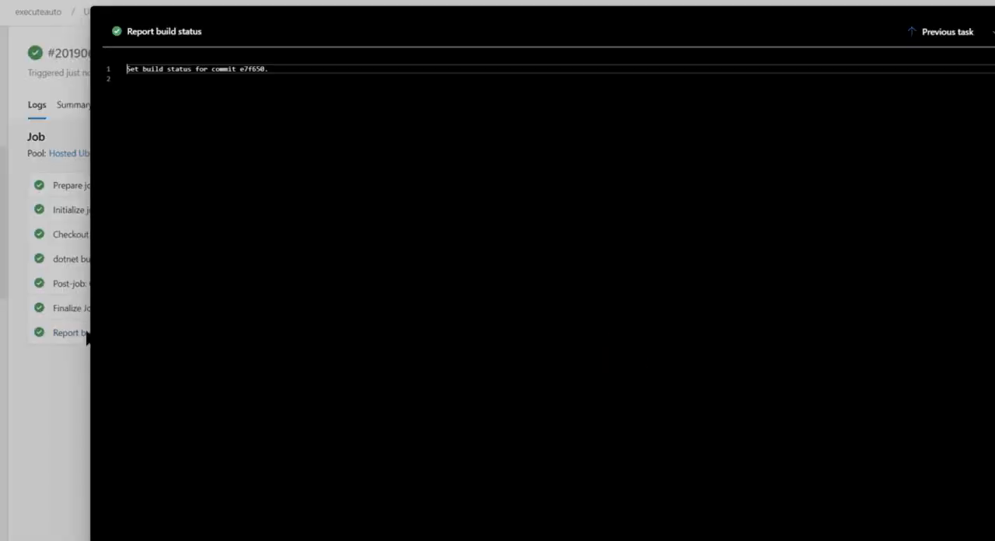
left_click(394, 68)
key("Down")
key("Up")
key("shift+Home")
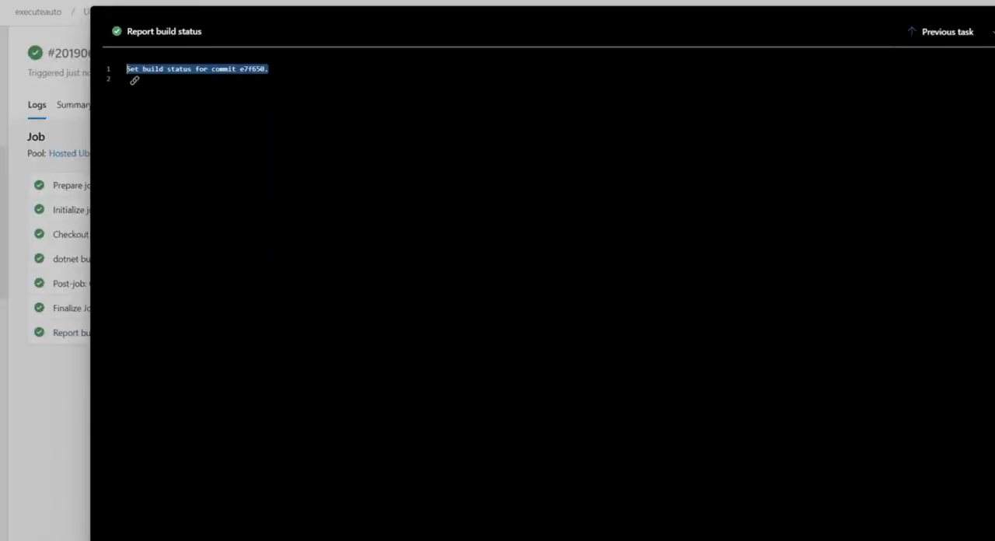
key("Escape")
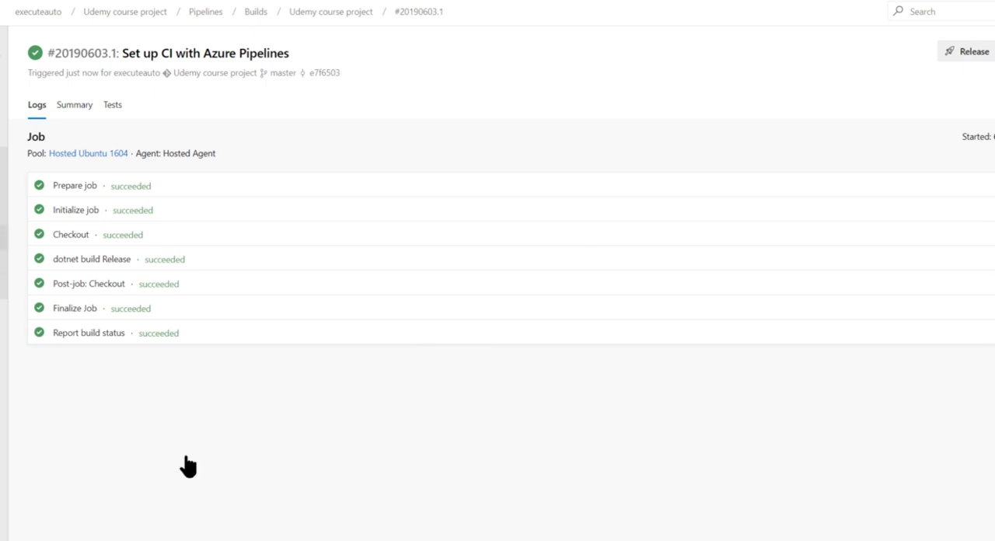
- Review the build run's summary, including its deployments, associated changes and linked work items
left_click(80, 113)
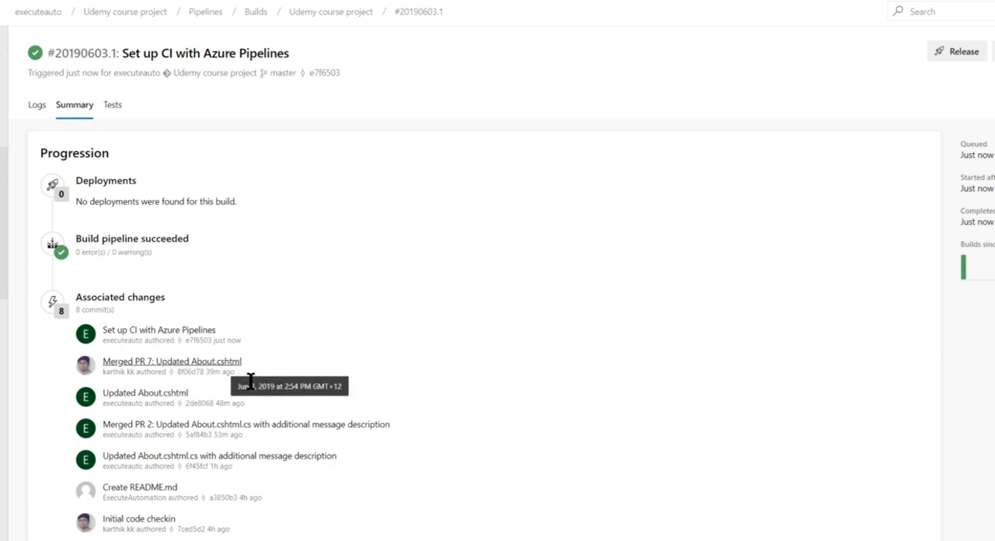
left_click(108, 107)
left_click(69, 107)
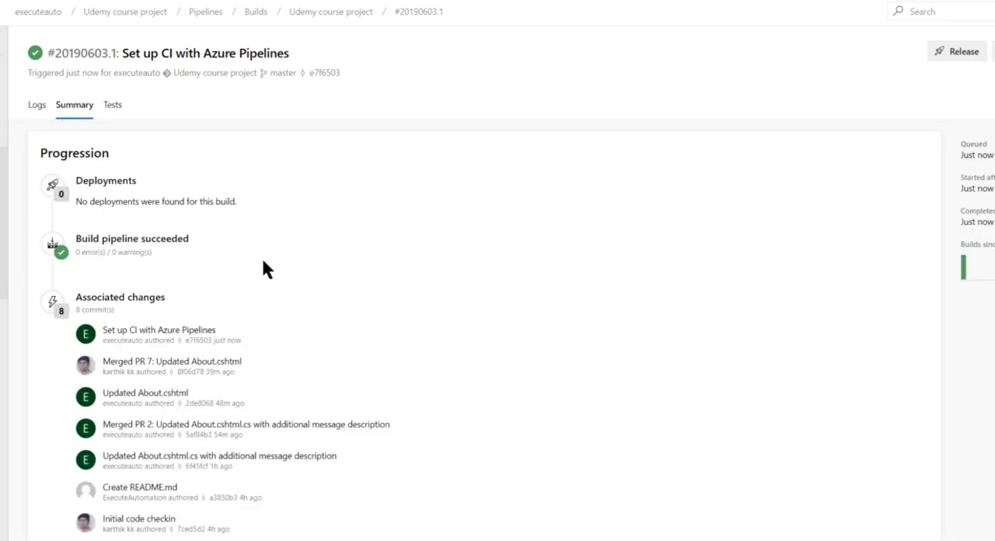
left_click(41, 105)
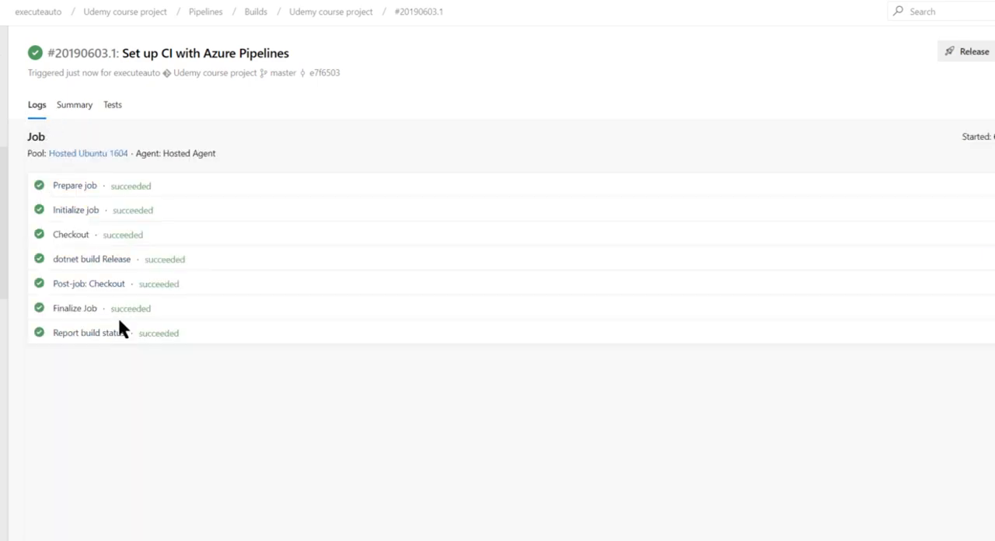
left_click(74, 105)
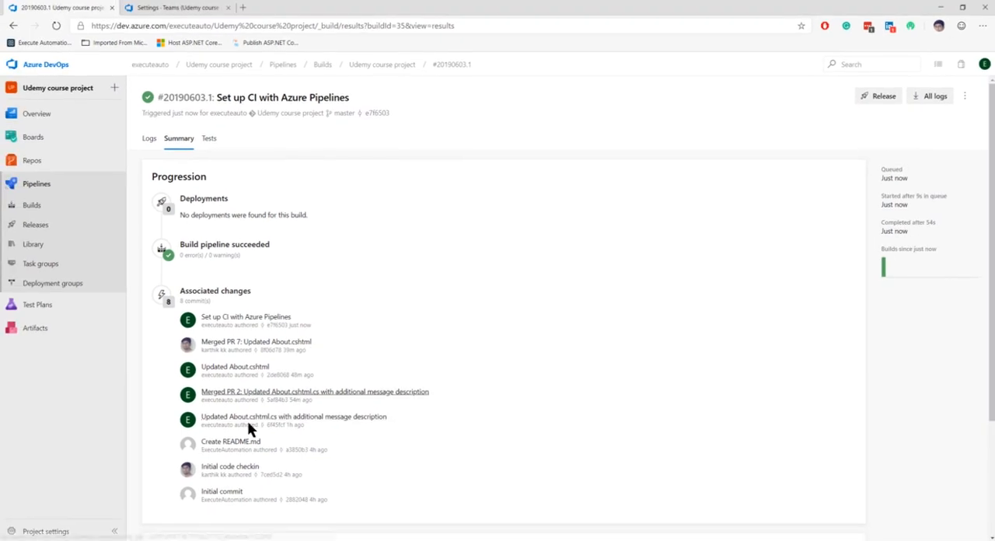
scroll(230, 430, "down", 1)
scroll(243, 400, "down", 2)
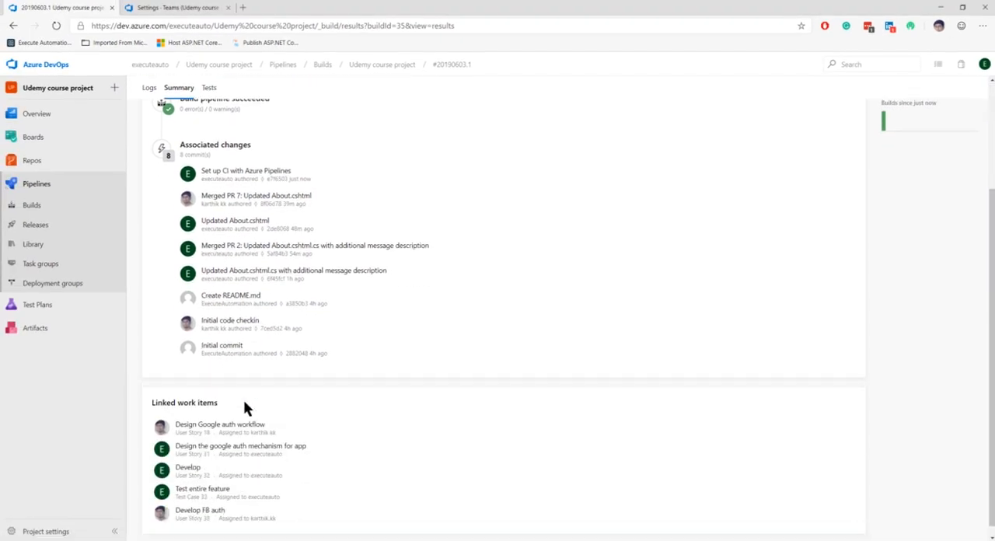
scroll(243, 400, "up", 3)
- Look over the project's builds in folder and list view, checking the pipeline's analytics, additional options and run history
left_click(56, 208)
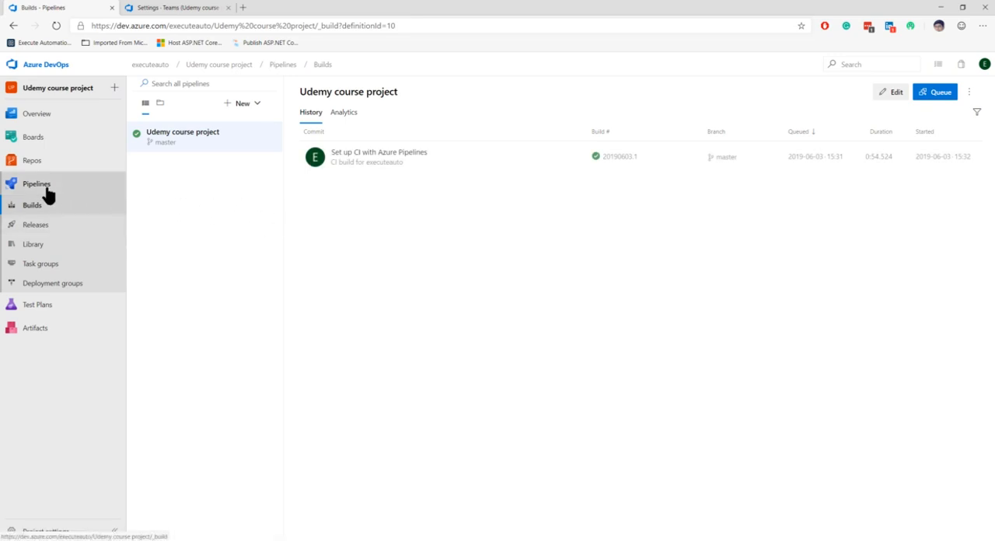
left_click(159, 105)
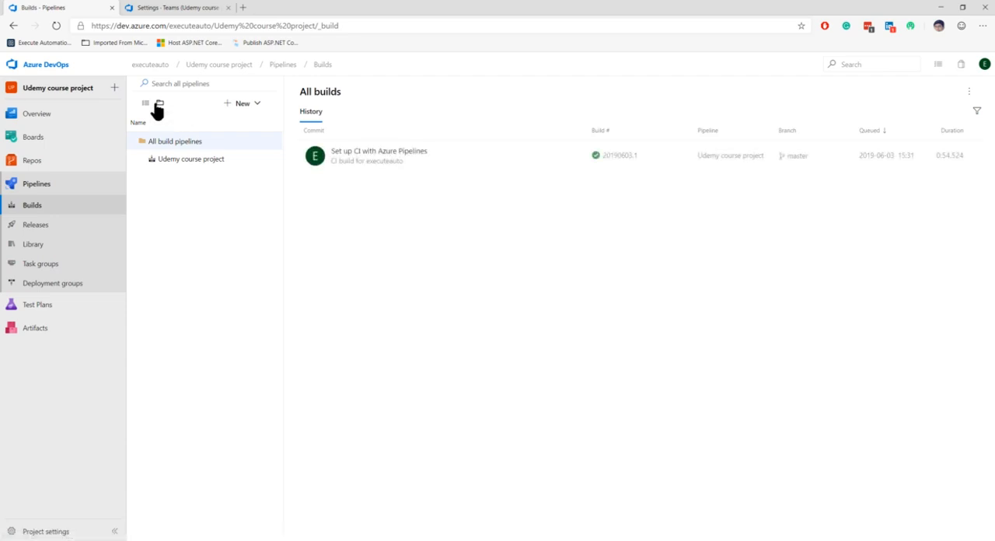
left_click(146, 104)
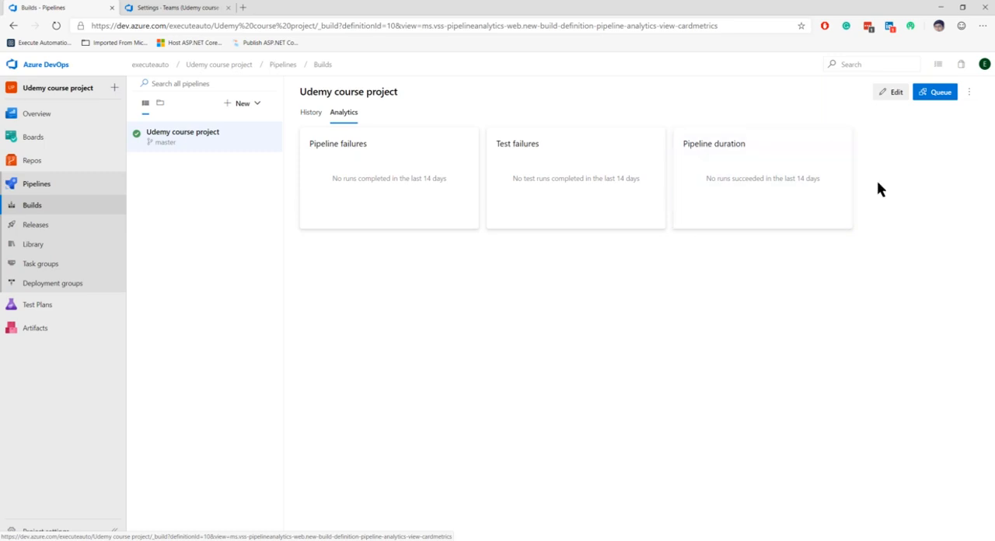
left_click(970, 92)
left_click(654, 351)
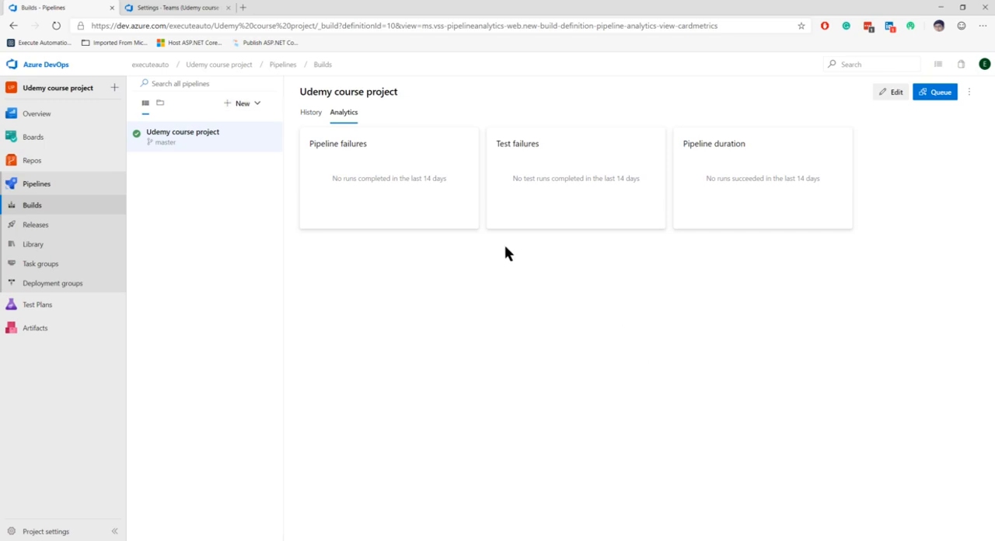
left_click(312, 114)
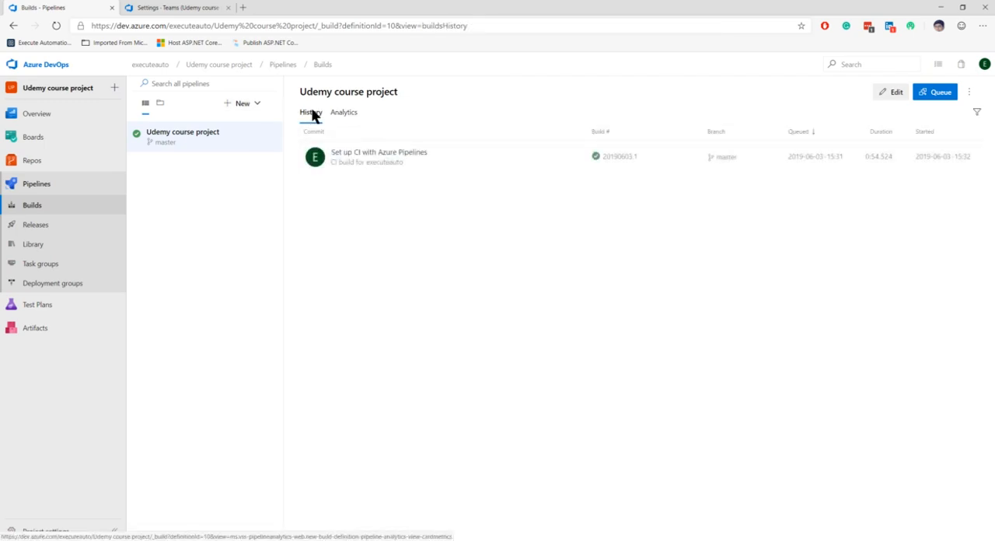
- Open the Udemy course project pipeline for editing and inspect the steps and pool sections of azure-pipelines.yml
left_click(894, 97)
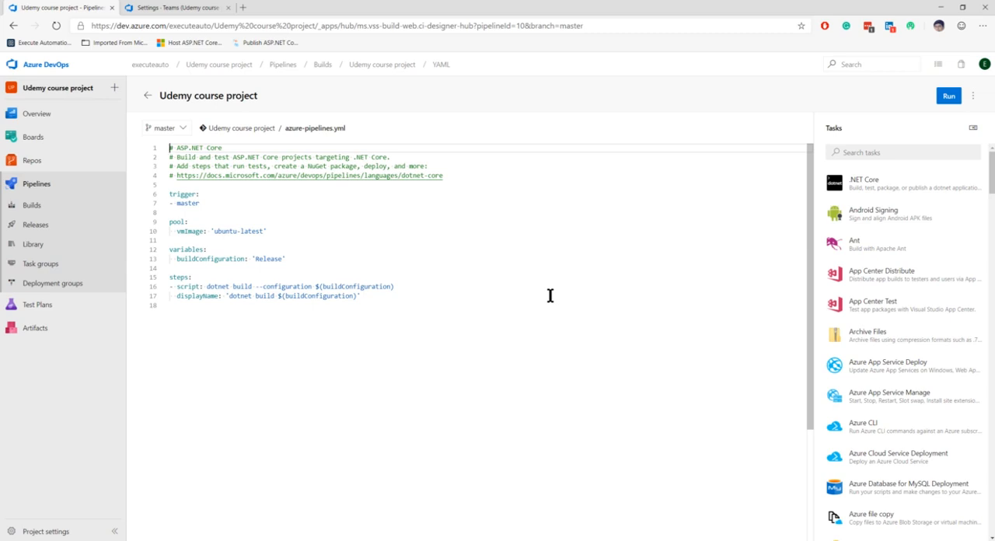
left_click(370, 304)
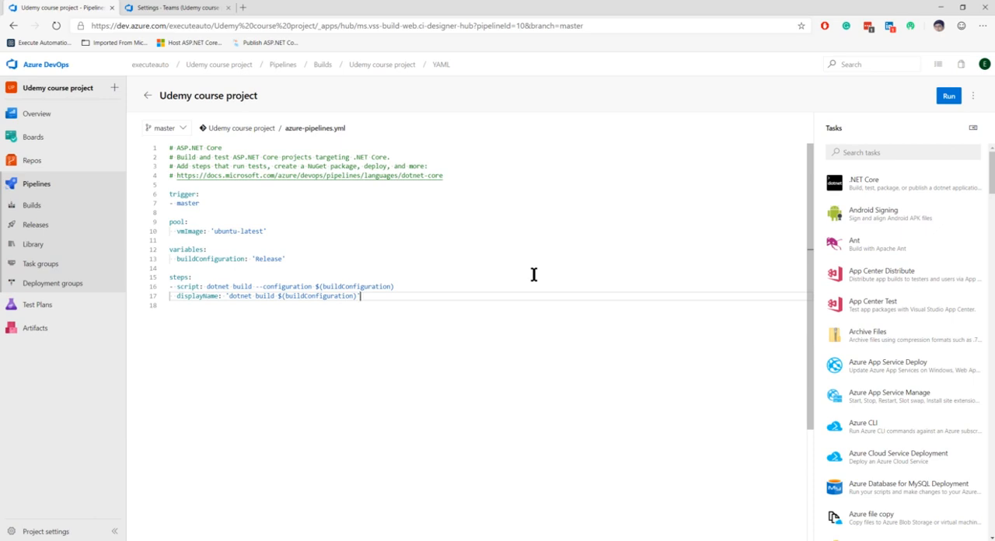
left_click(232, 222)
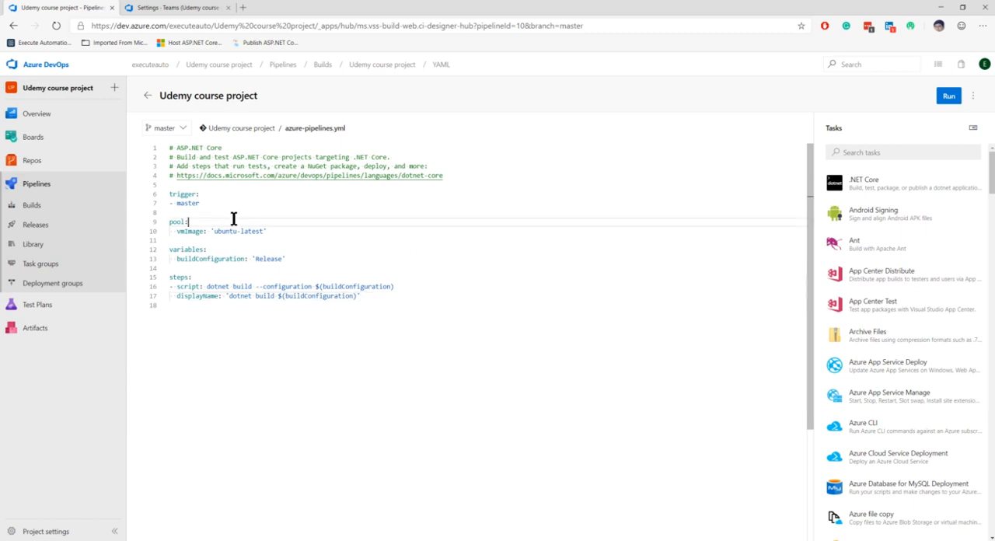
- Reopen the "Set up CI with Azure Pipelines" run from the build history and duplicate its browser tab
left_click(322, 65)
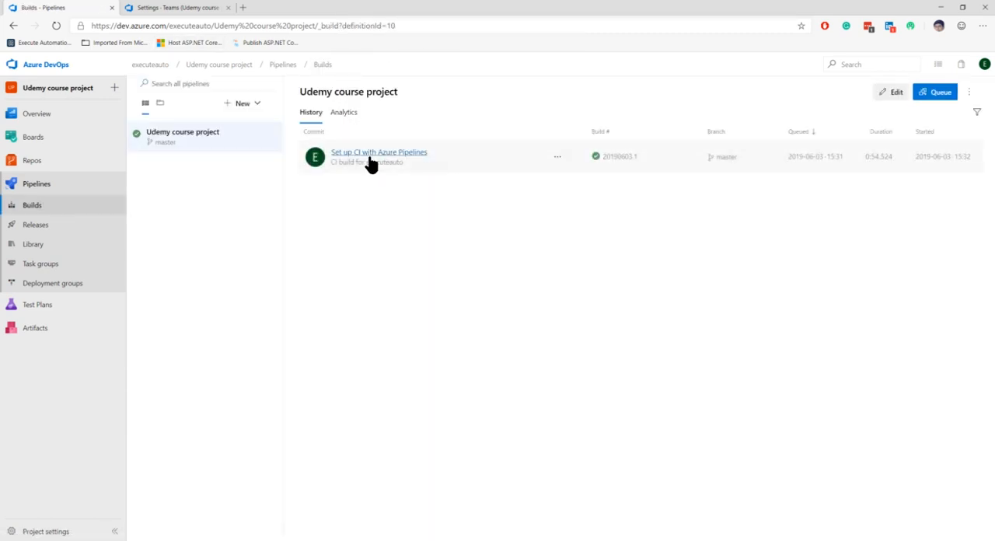
left_click(349, 154)
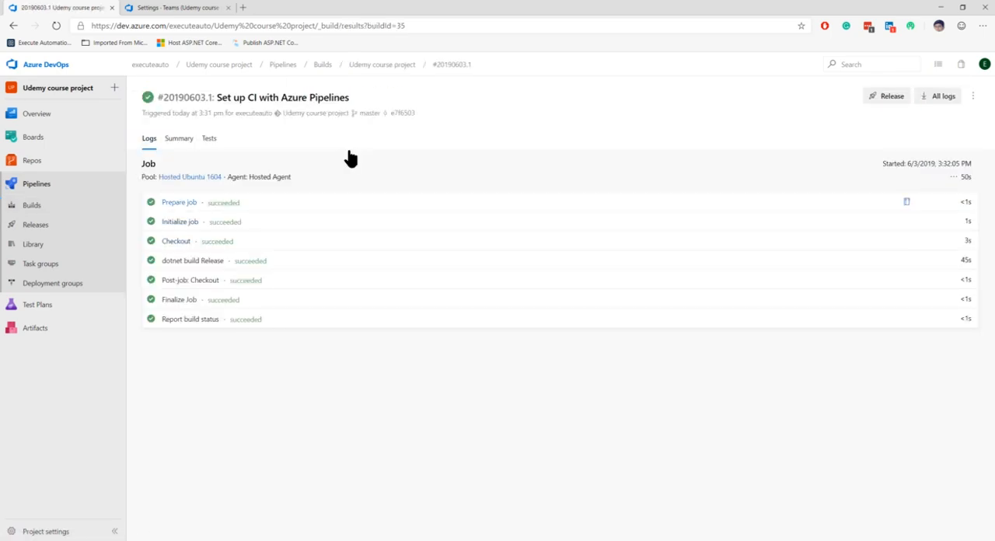
right_click(100, 16)
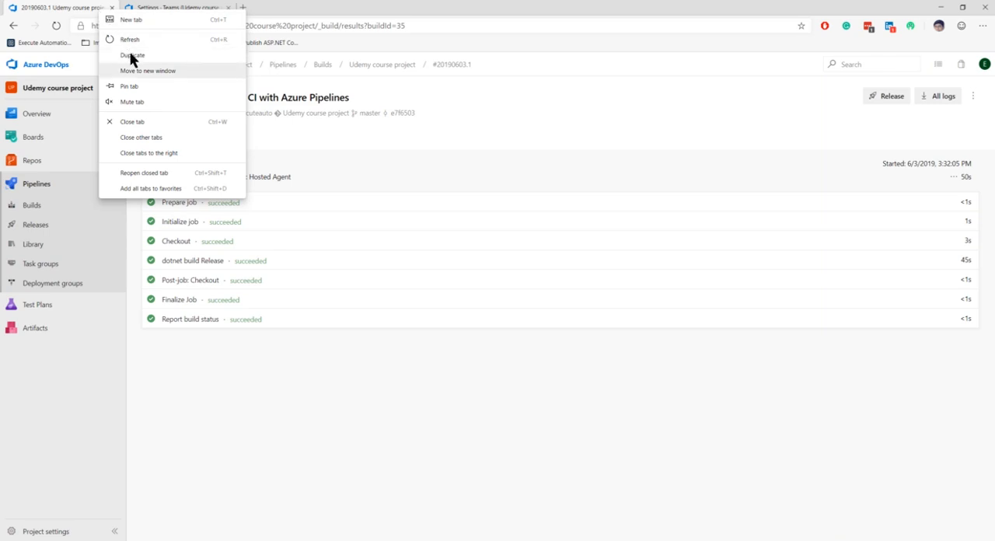
left_click(131, 59)
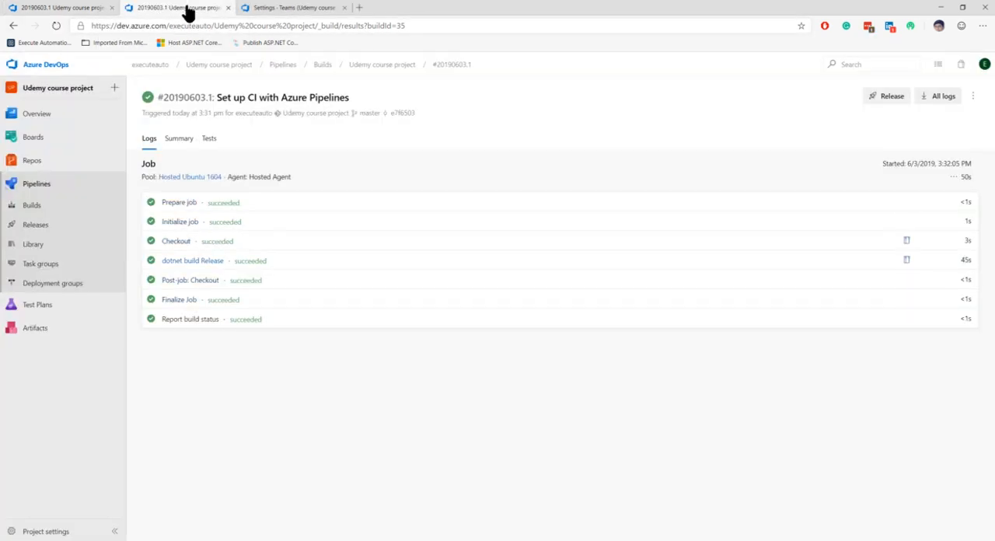
- Examine the package restore paths for SeleniumTest.csproj and EADemoApp.csproj in the dotnet build Release log
left_click(191, 261)
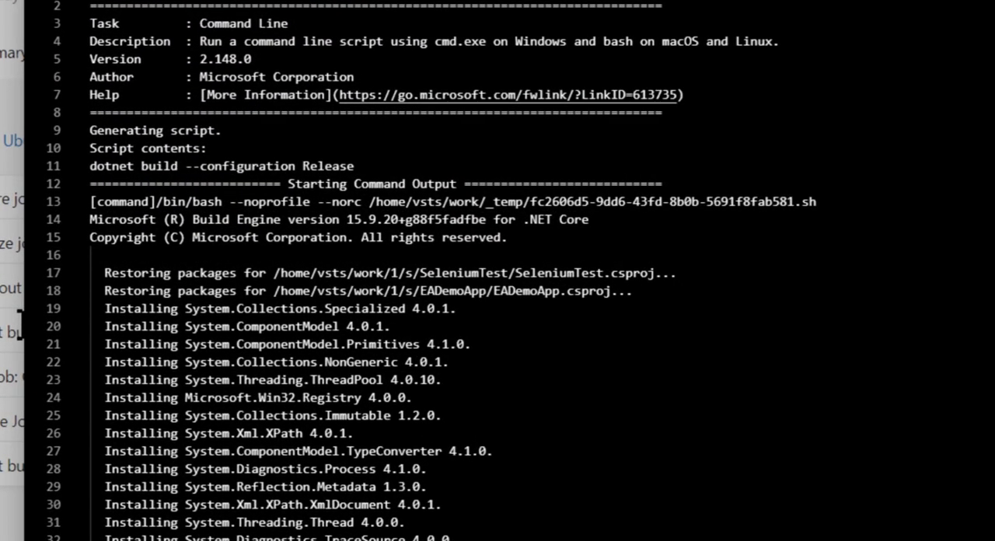
left_click_drag(275, 273, 593, 274)
left_click(431, 273)
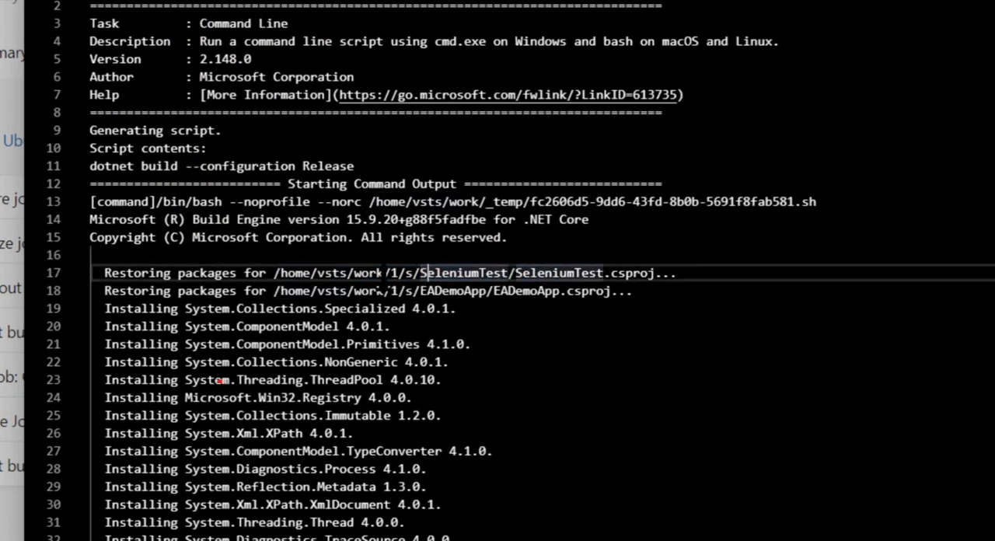
left_click_drag(384, 273, 505, 273)
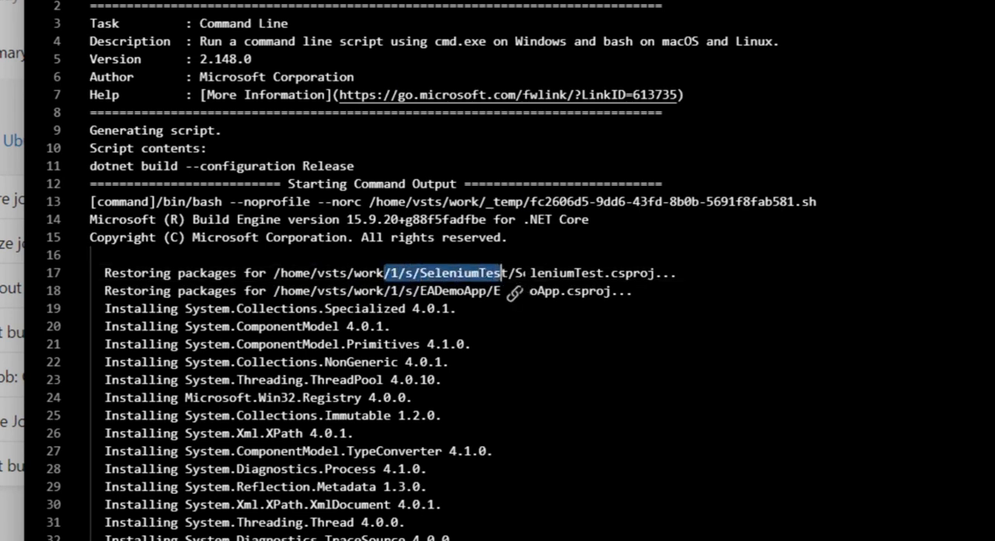
left_click(552, 273)
left_click_drag(421, 273, 616, 272)
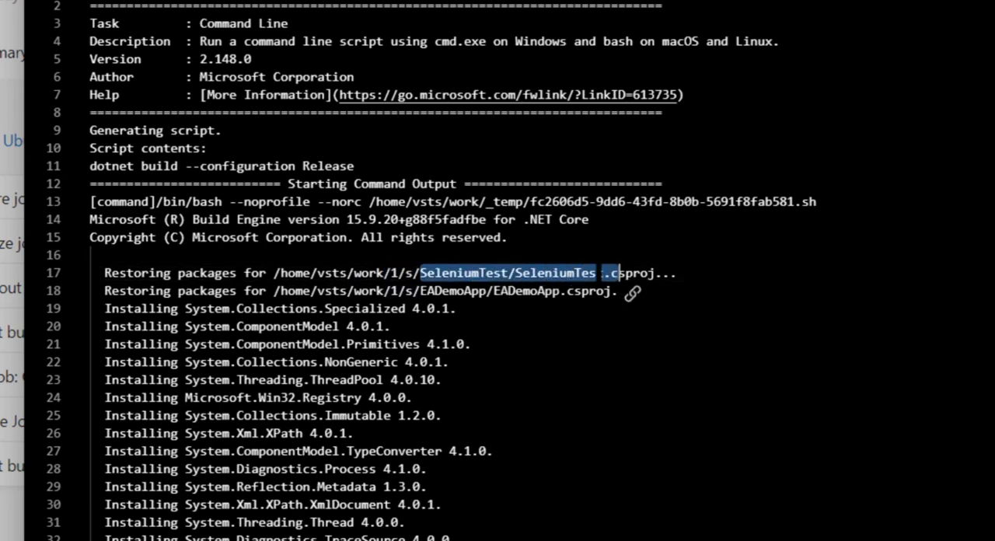
left_click_drag(398, 291, 611, 289)
left_click(575, 326)
left_click_drag(398, 291, 617, 314)
left_click(393, 291)
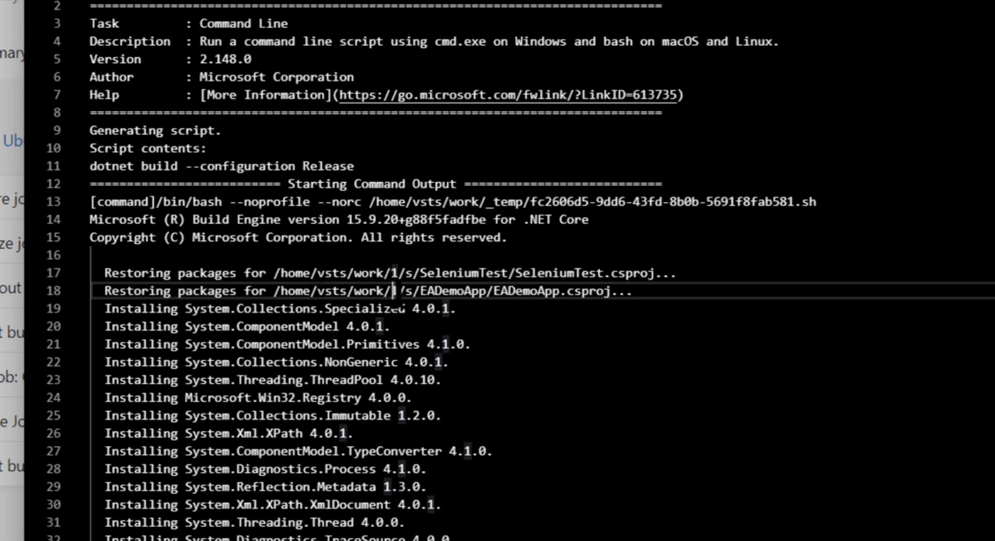
- Copy the /s/EADemoApp/EADemoApp.csproj path from the build log and open the Udemy course project pipeline for editing
left_click_drag(394, 291, 614, 291)
key("ctrl+c")
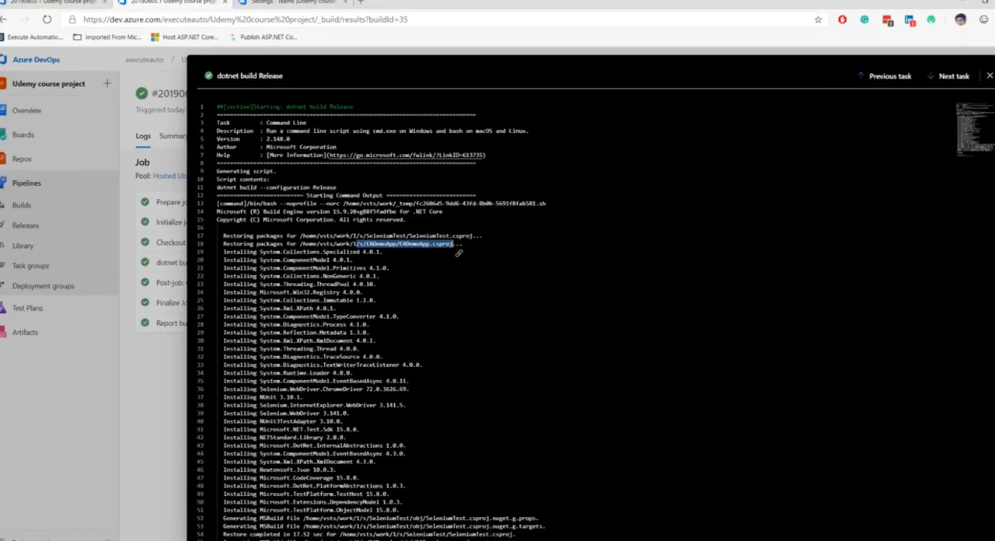
left_click(82, 10)
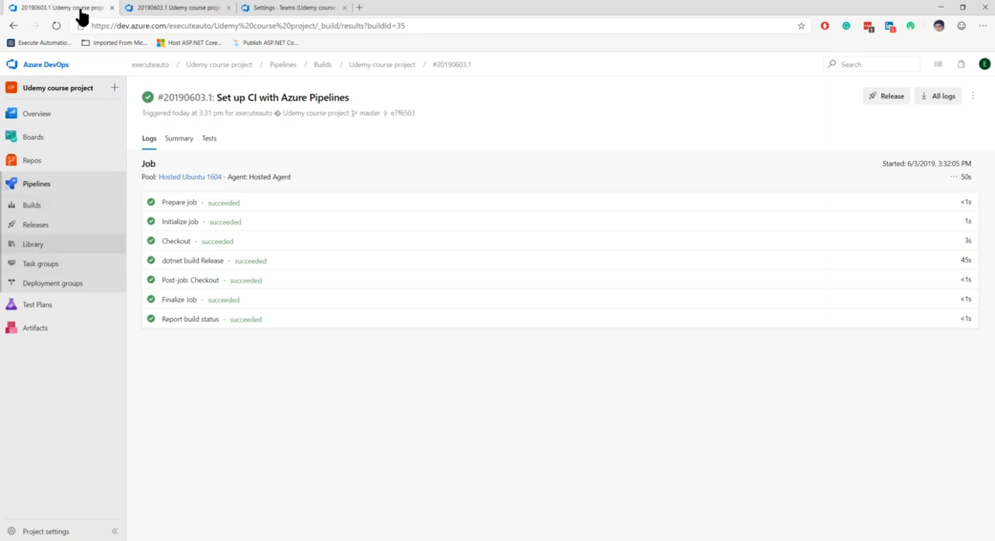
left_click(32, 205)
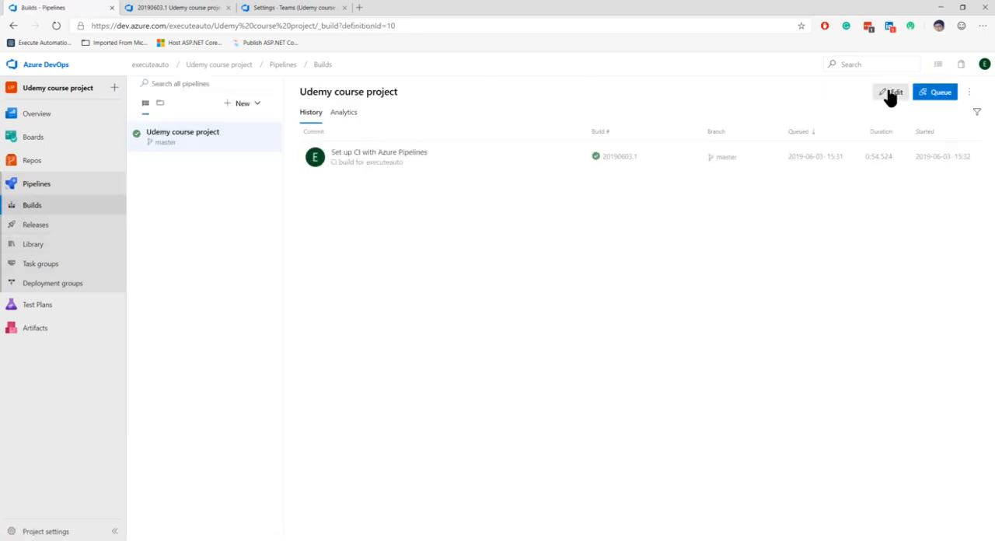
left_click(891, 93)
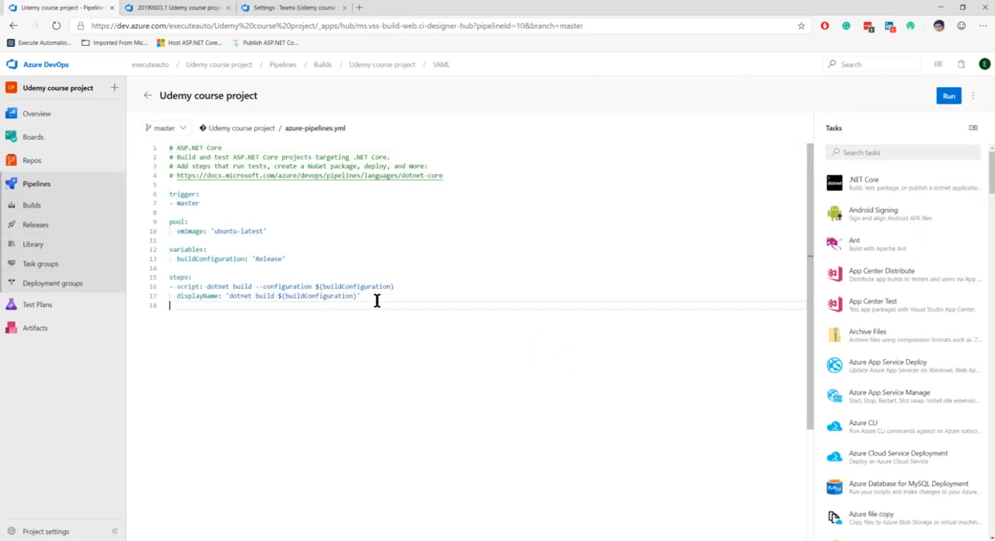
- Add a blank line at the end of azure-pipelines.yml, search the tasks for "copy" and open the Copy Files task
key("Return")
left_click(878, 150)
type("co")
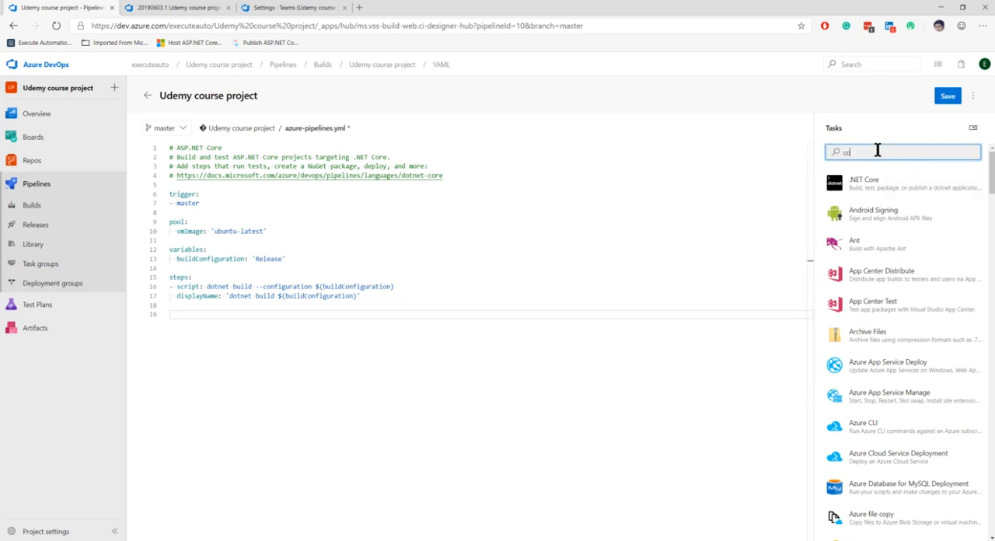
type("upy")
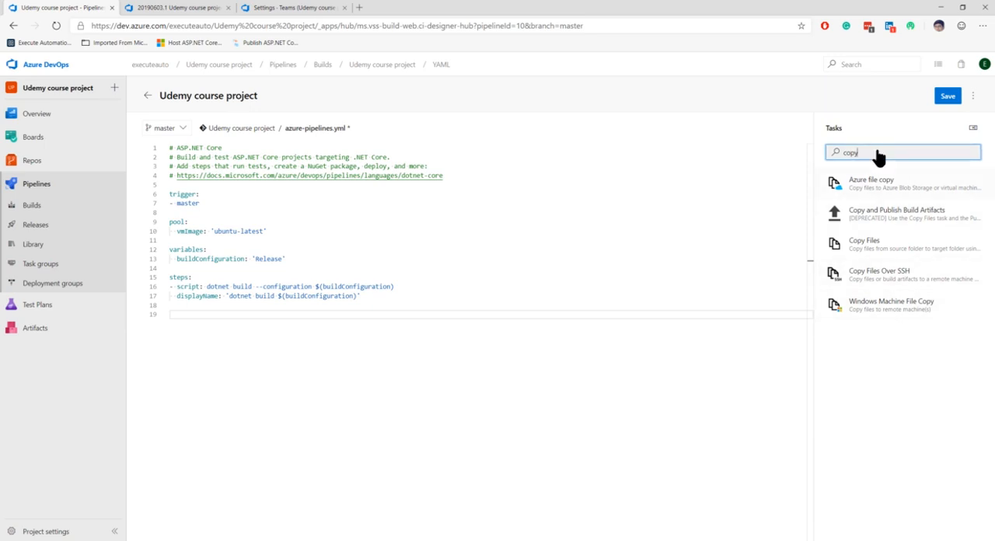
left_click(876, 247)
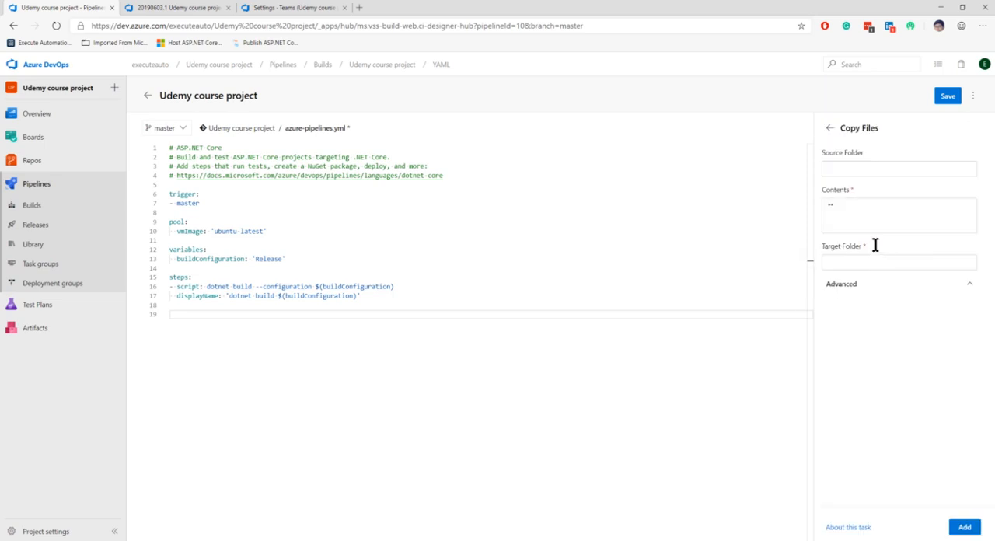
- Fill in the source folder with $(agent.builddirectory)/ followed by the copied /s/EADemoApp/EADemoApp.csproj path
left_click(863, 169)
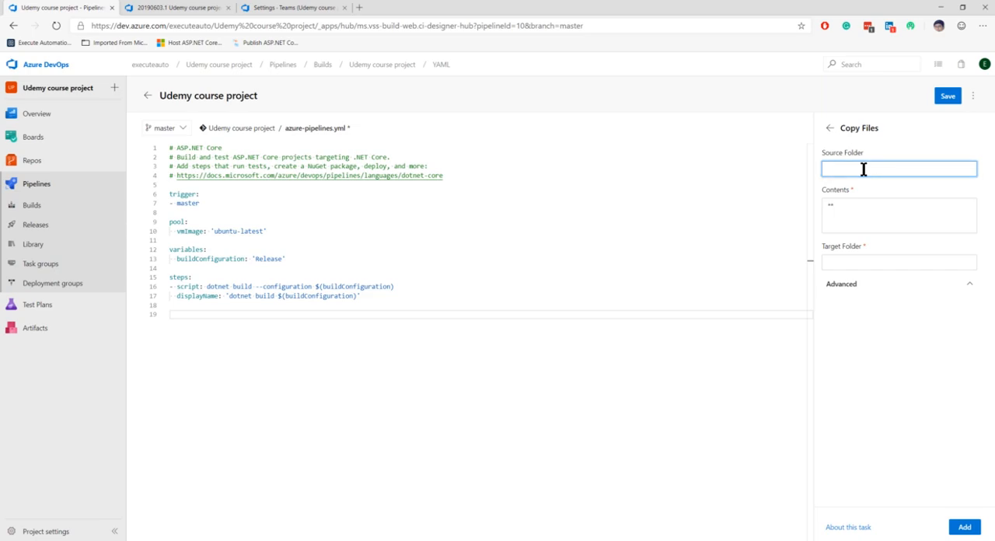
type("$(")
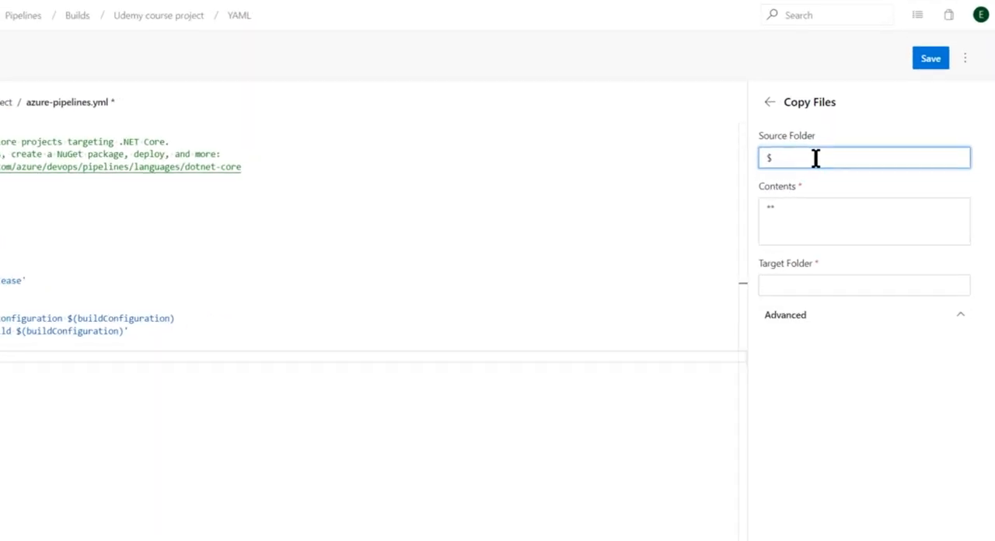
type("agent")
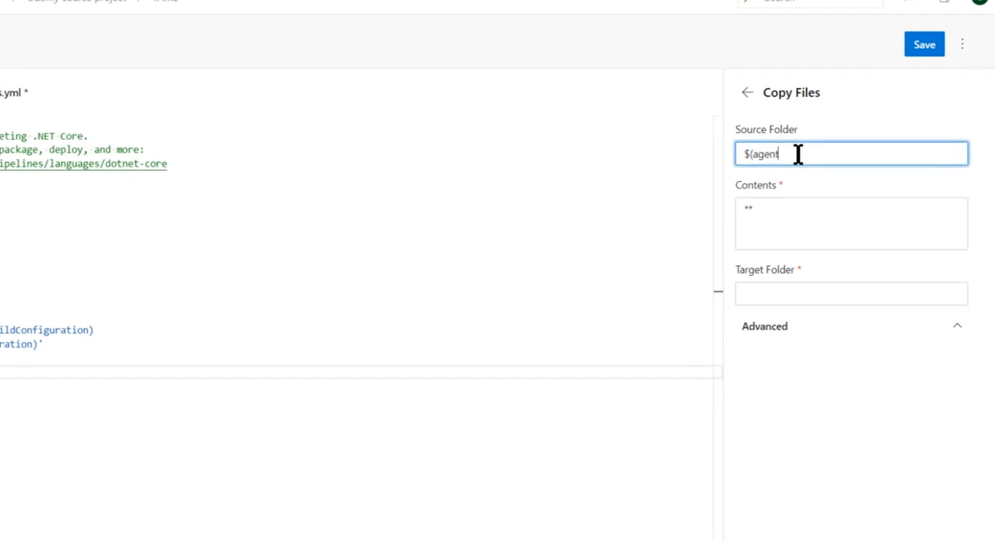
type(".builddirec")
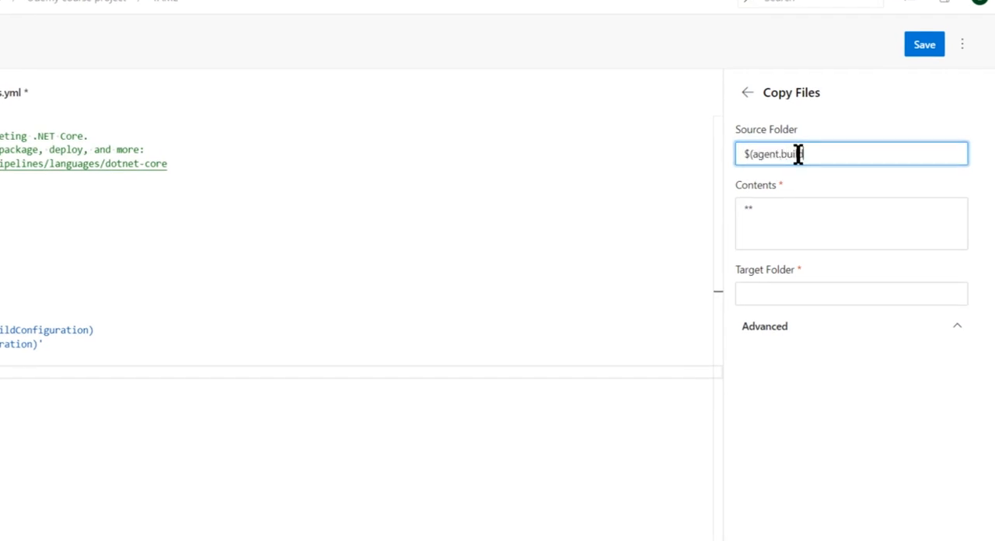
type("tory")
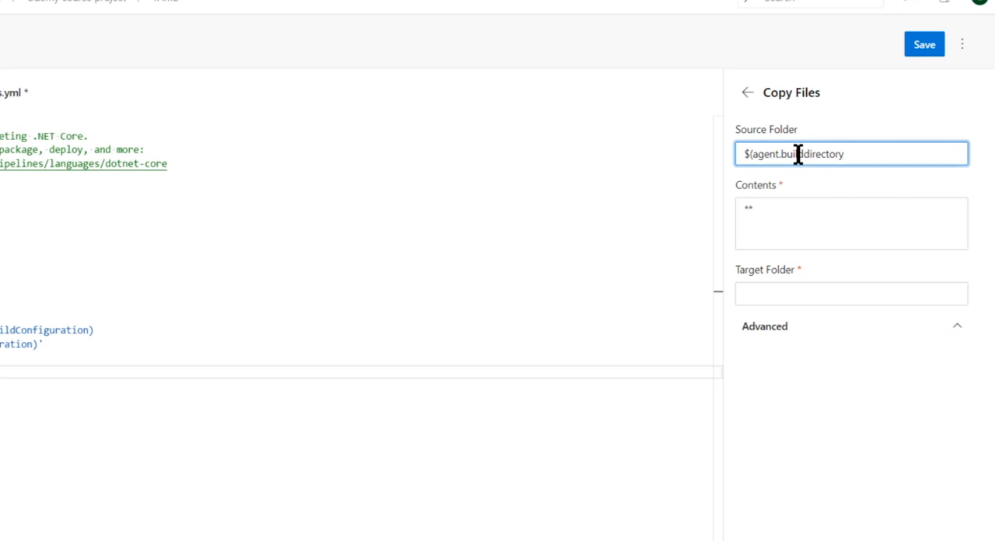
type(")/")
key("ctrl+v")
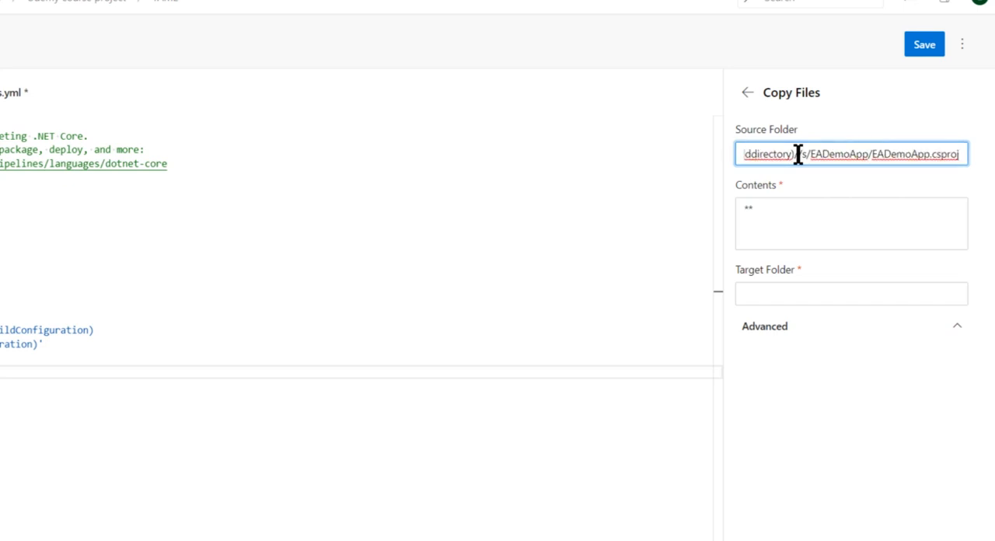
- Remove the duplicate slash and the EADemoApp.csproj file name from the source folder path
key("Home")
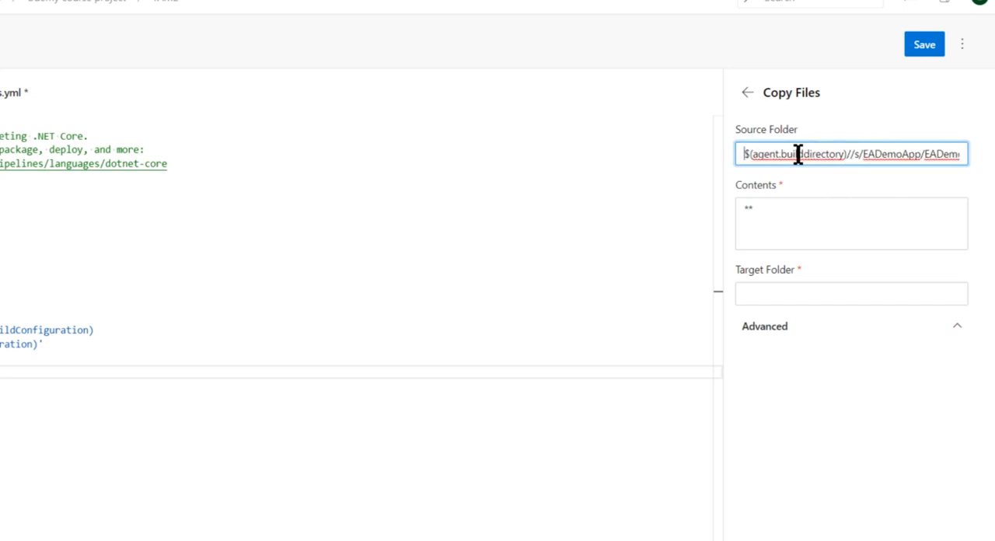
left_click(856, 153)
type("\\")
key("BackSpace")
key("BackSpace")
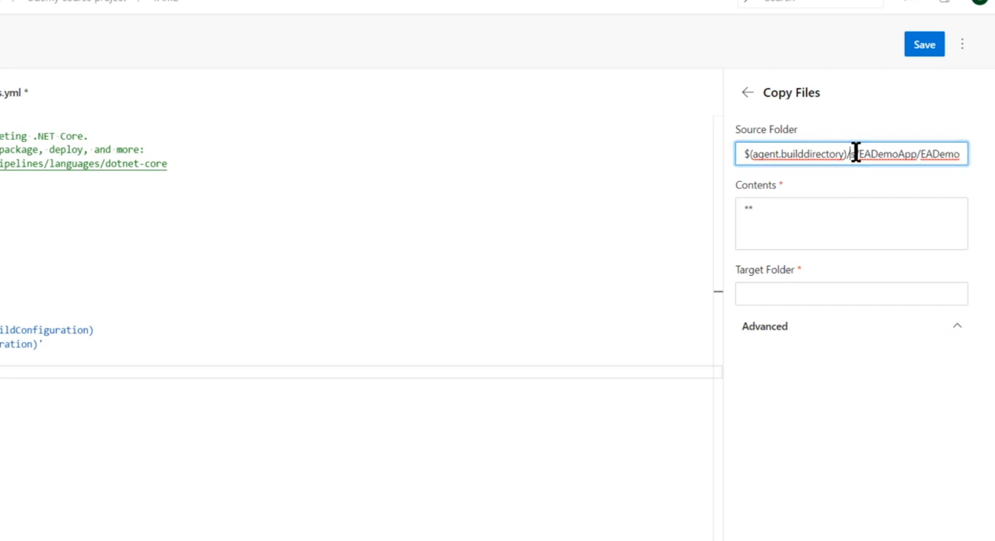
key("End")
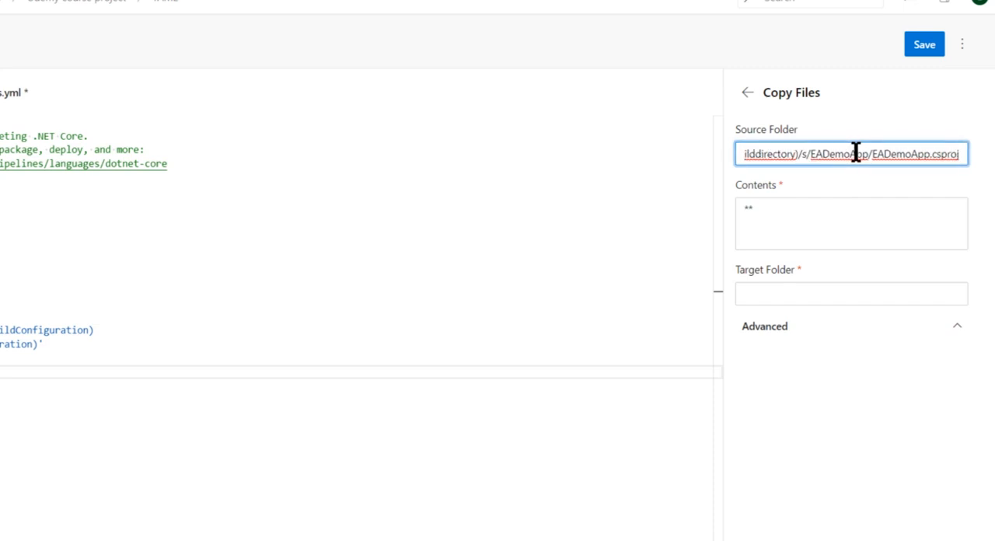
key("ctrl+shift+Left")
key("ctrl+shift+Left")
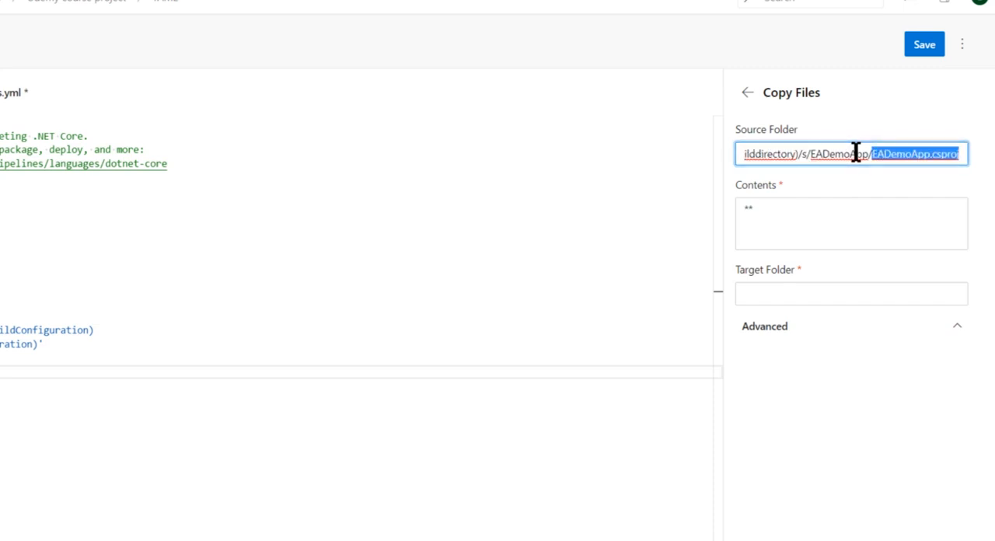
key("BackSpace")
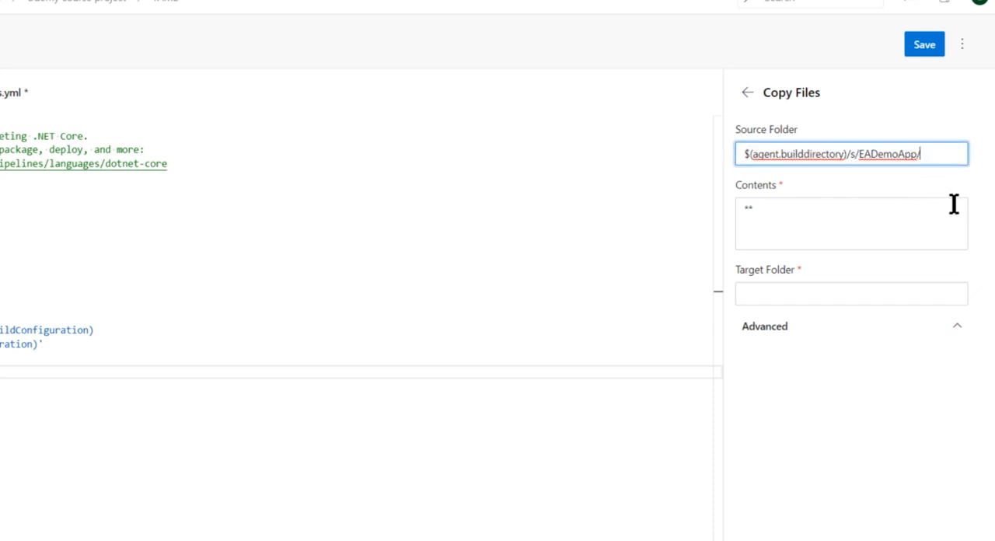
- Replace the EADemoApp/ part of the source folder path with bin/Release/netcoreapp2.0
key("Left")
key("Left")
key("Left")
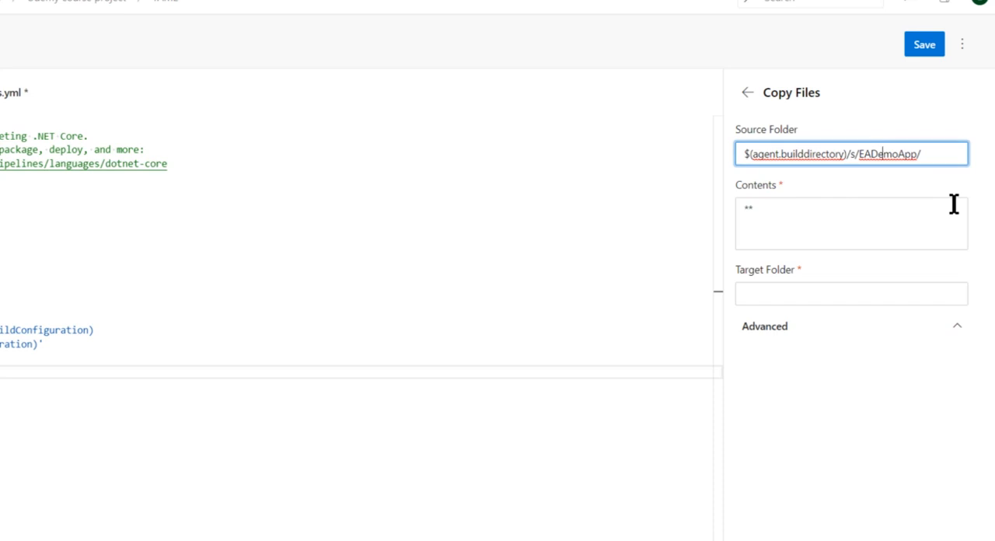
key("Left")
key("Left")
key("Left")
key("Left")
key("Left")
key("Left")
key("Left")
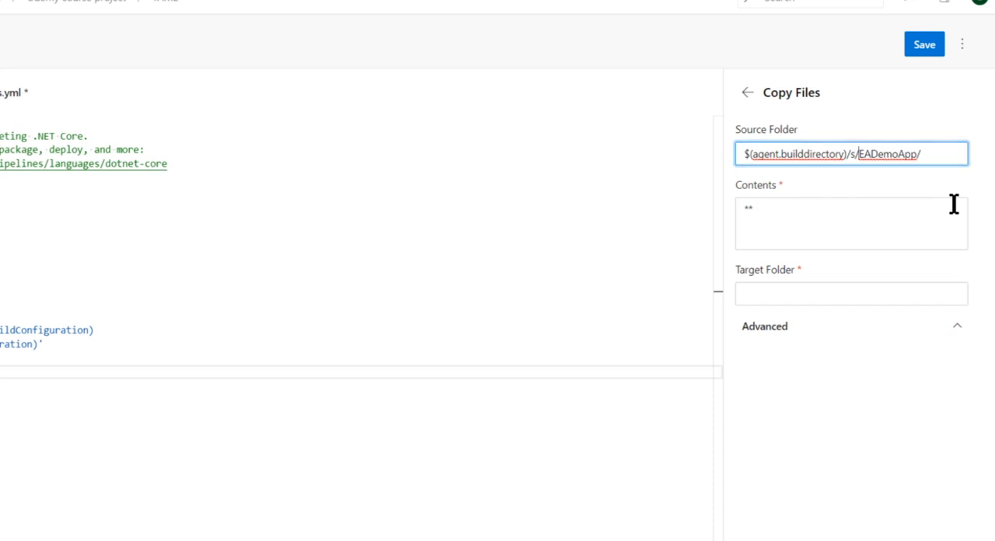
key("shift+End")
type("bin")
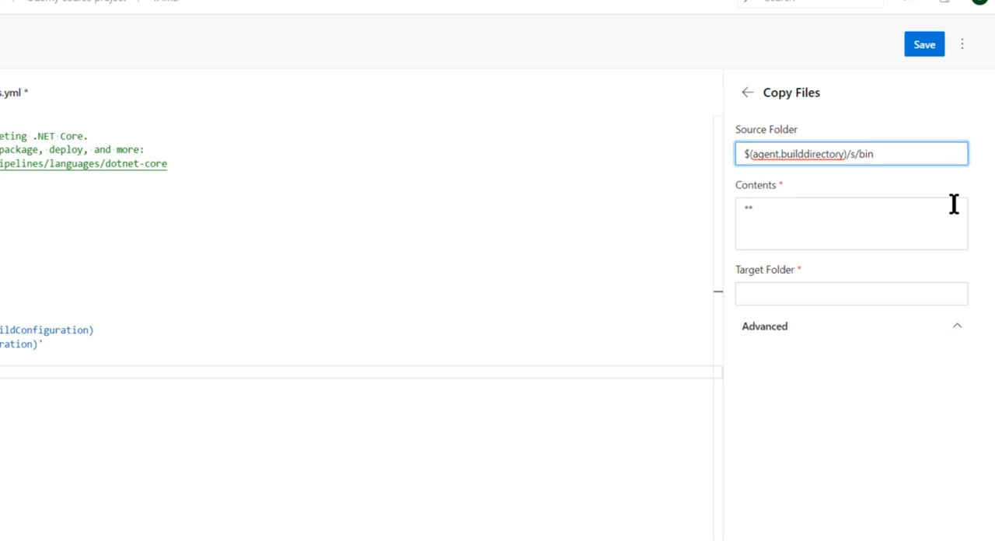
type("dsRe")
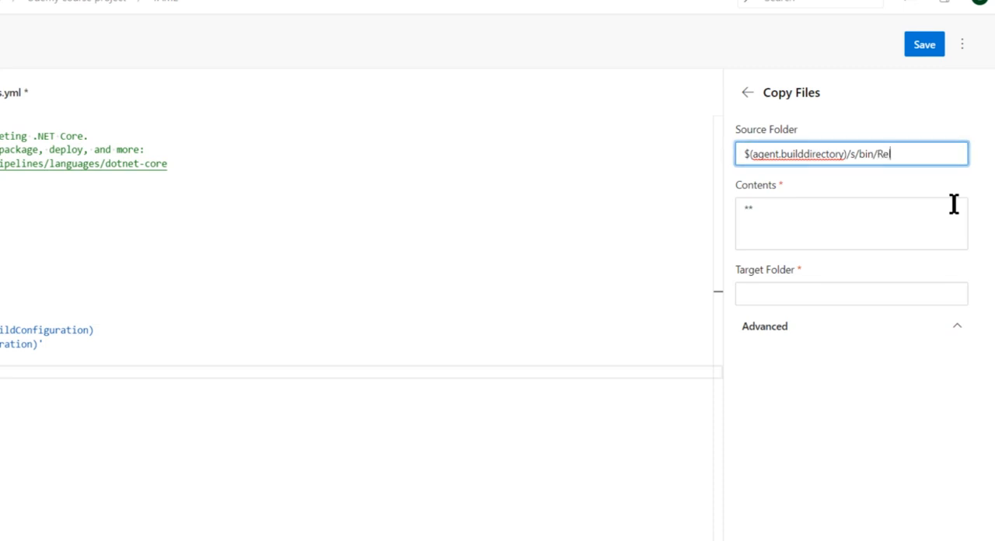
type("lease")
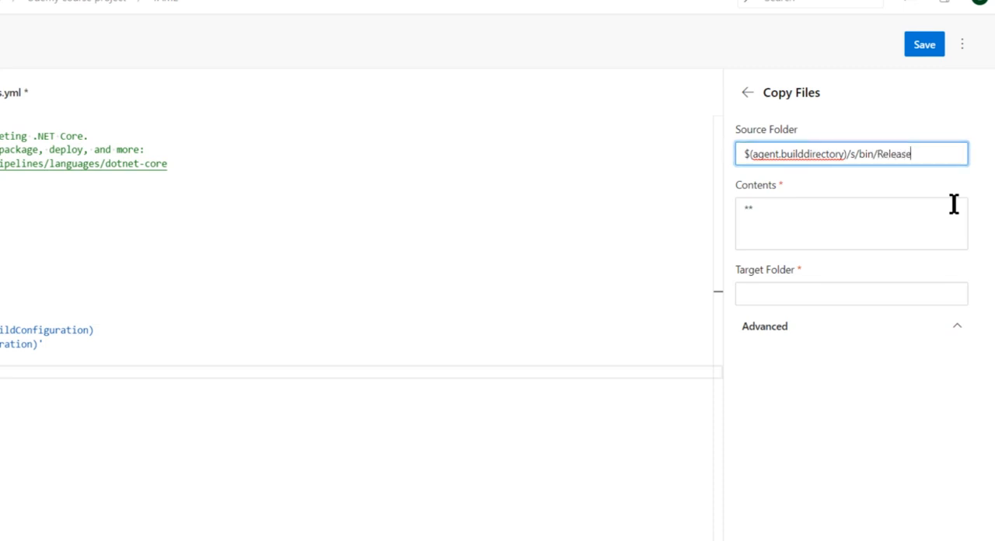
type("/netcorea")
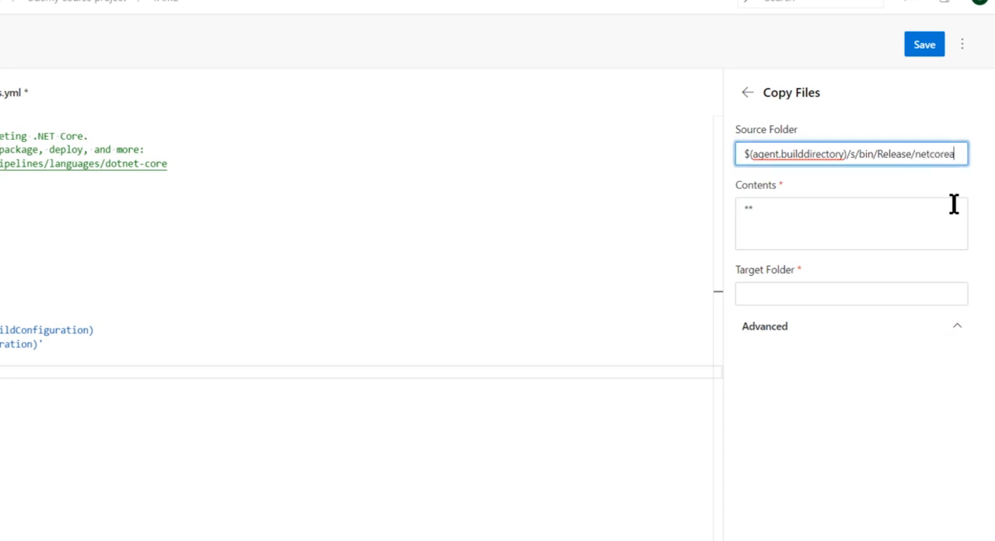
type("pp2.")
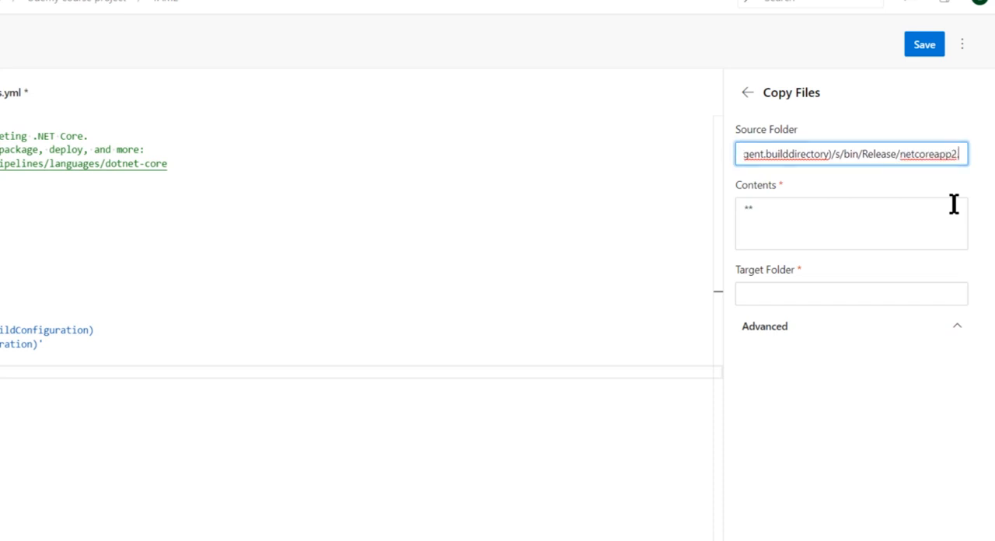
type("1")
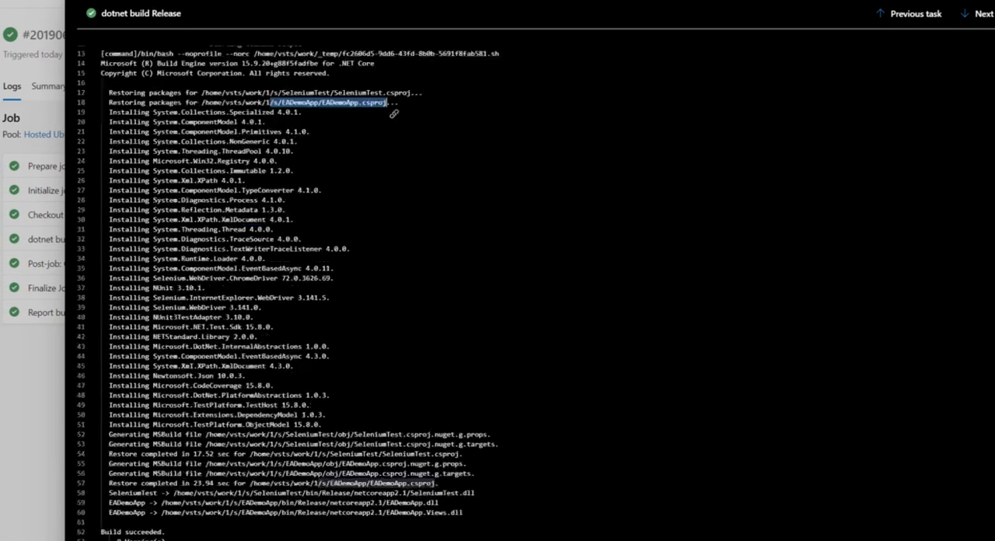
- Check the EADemoApp.dll output path in the build log and change the source folder's last part to netcoreapp2.1
scroll(288, 293, "down", 1)
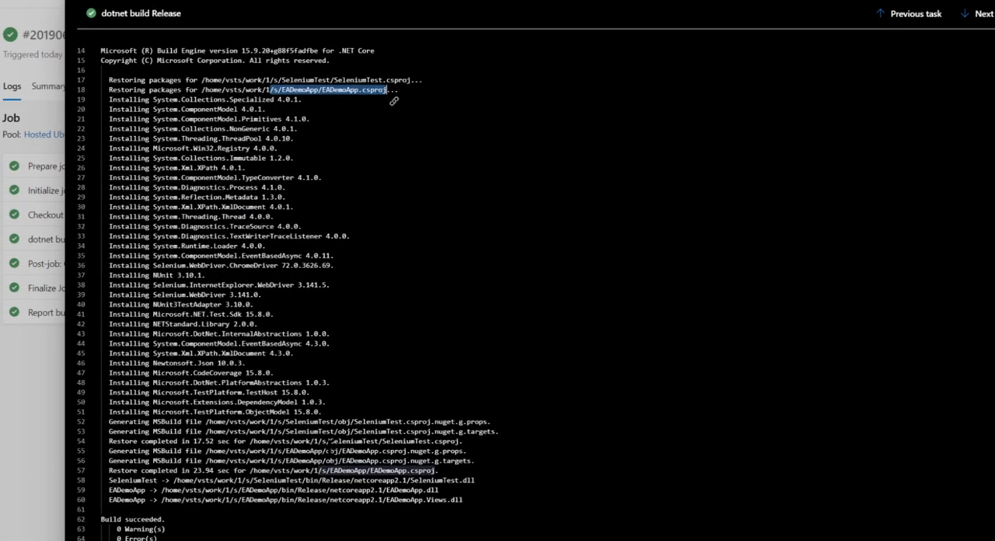
left_click_drag(387, 491, 242, 491)
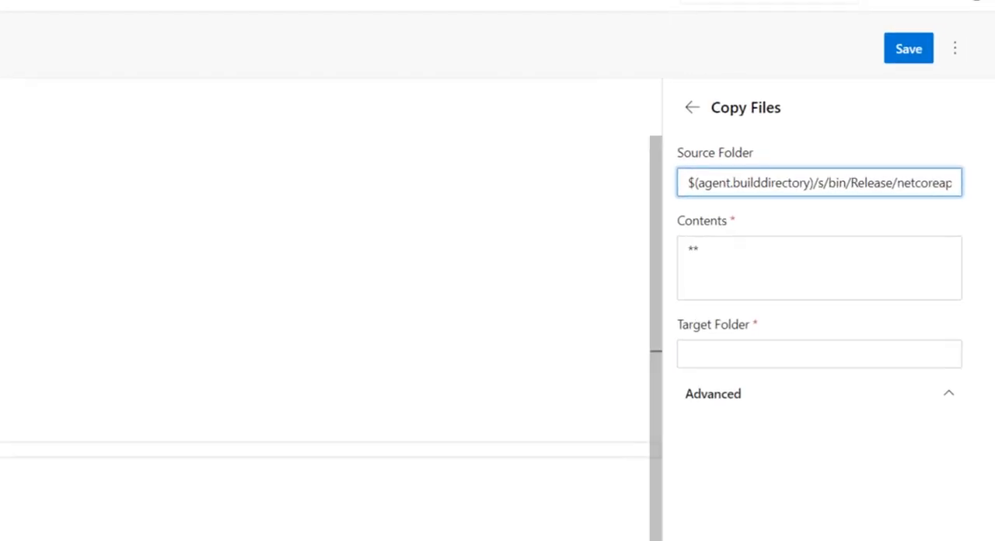
left_click_drag(945, 159, 991, 158)
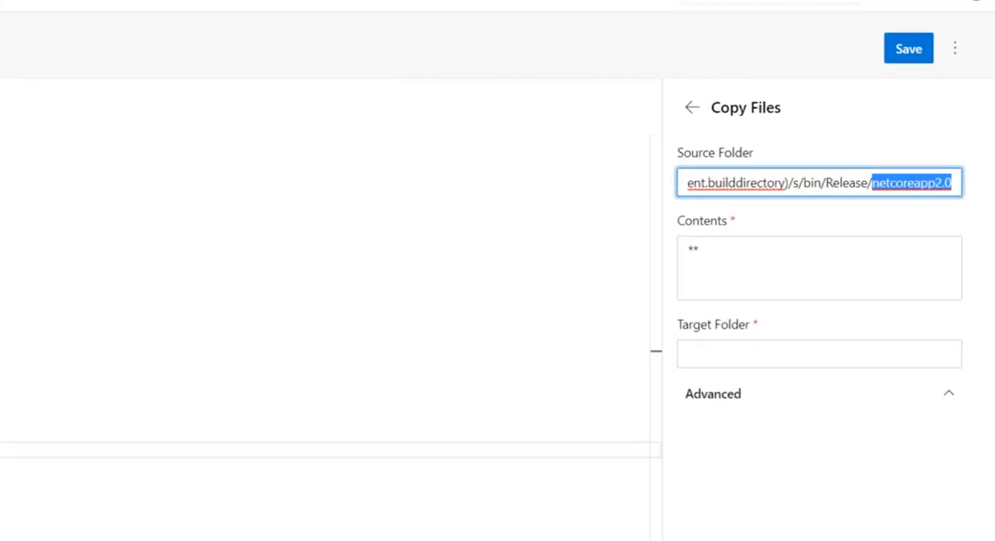
left_click(946, 187)
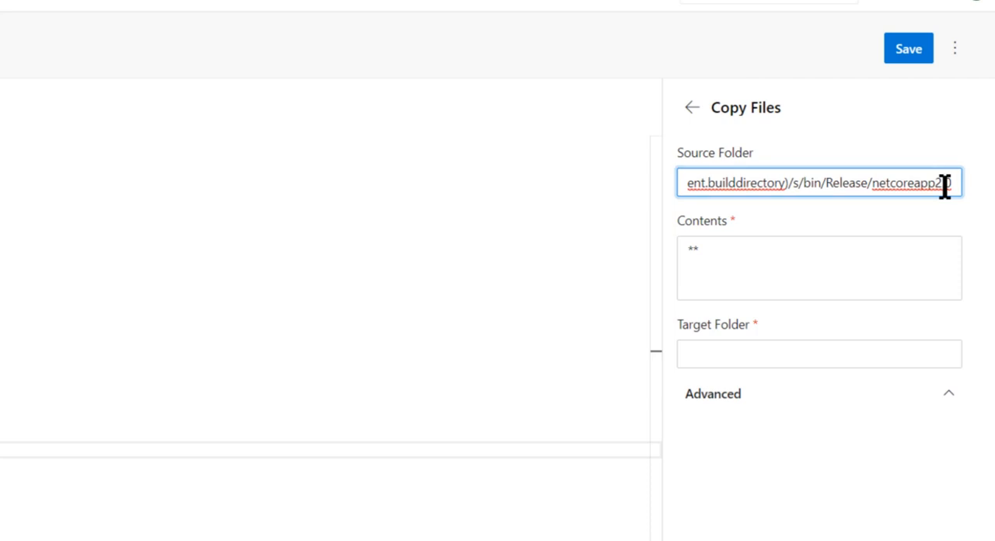
key("BackSpace")
type("1")
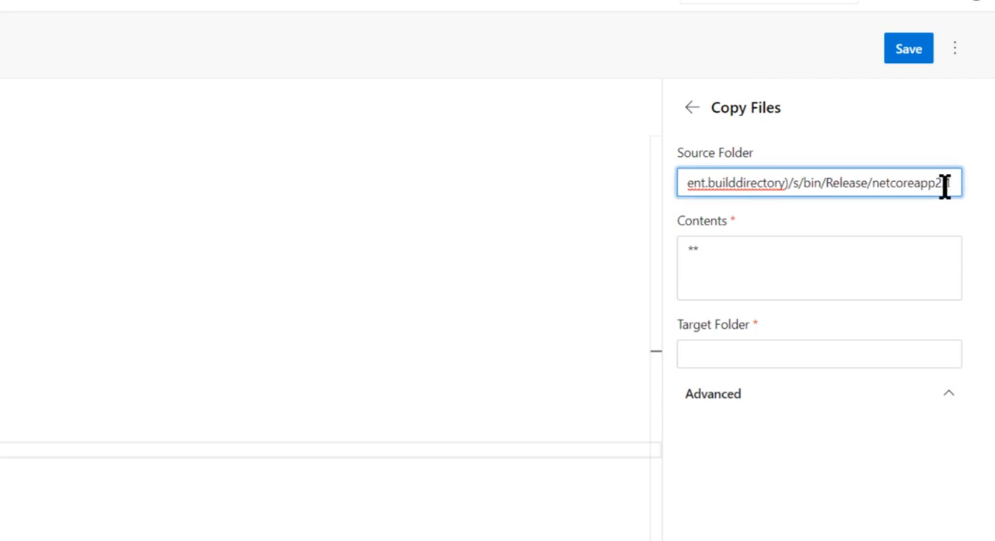
- Set the target folder to $(build.artifactstagingdirectory)/appdir and add the Copy Files task to the YAML
left_click(781, 356)
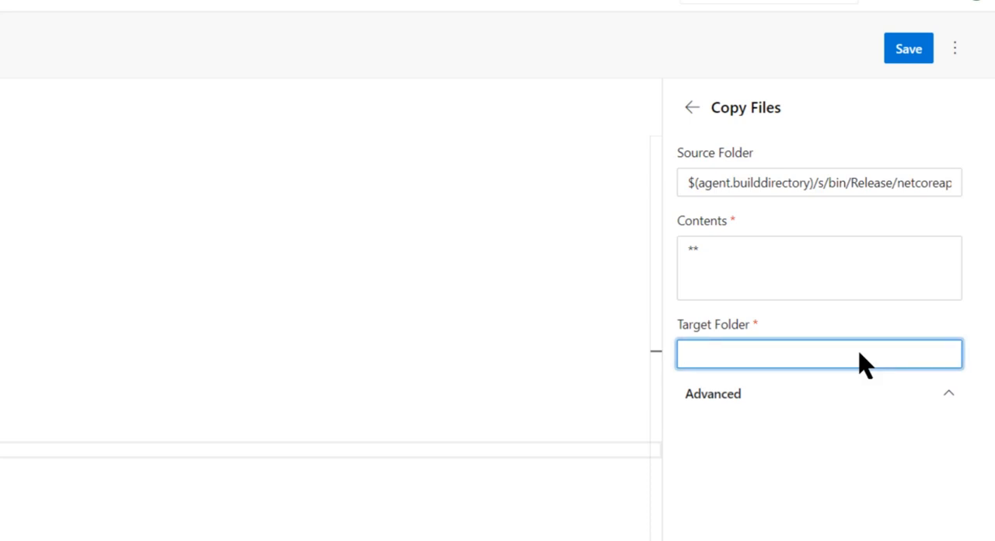
key("alt+Tab")
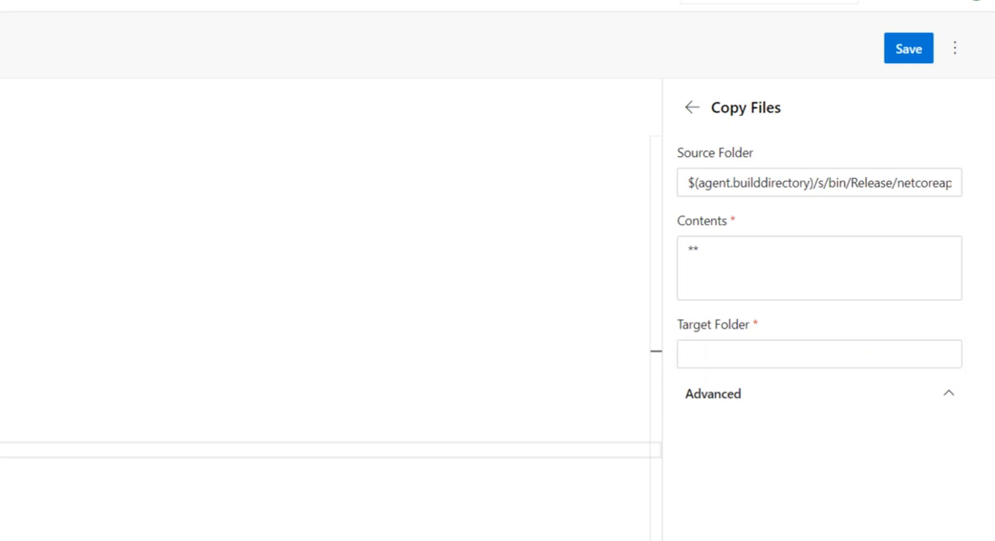
left_click(730, 354)
type("$(build.artifactstagingdirectory)")
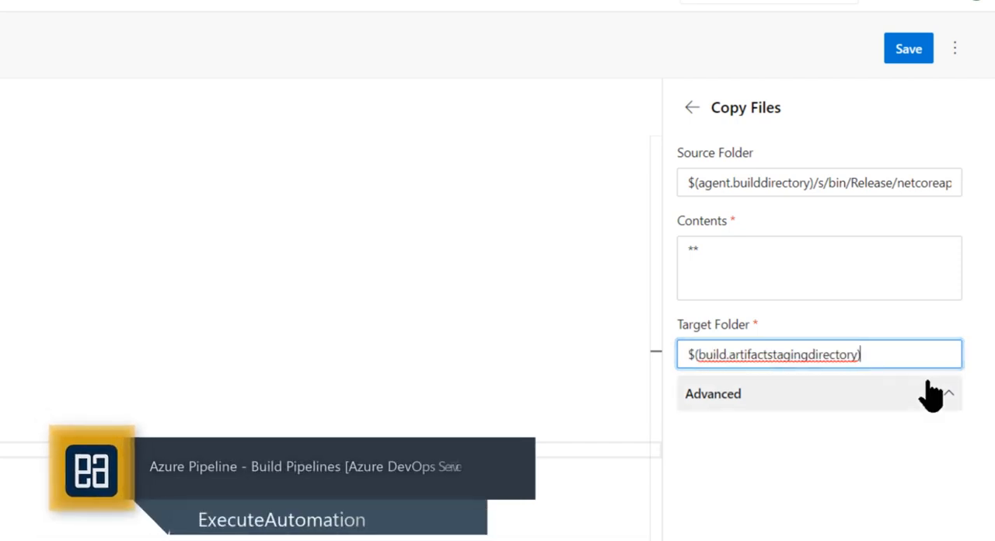
type("/")
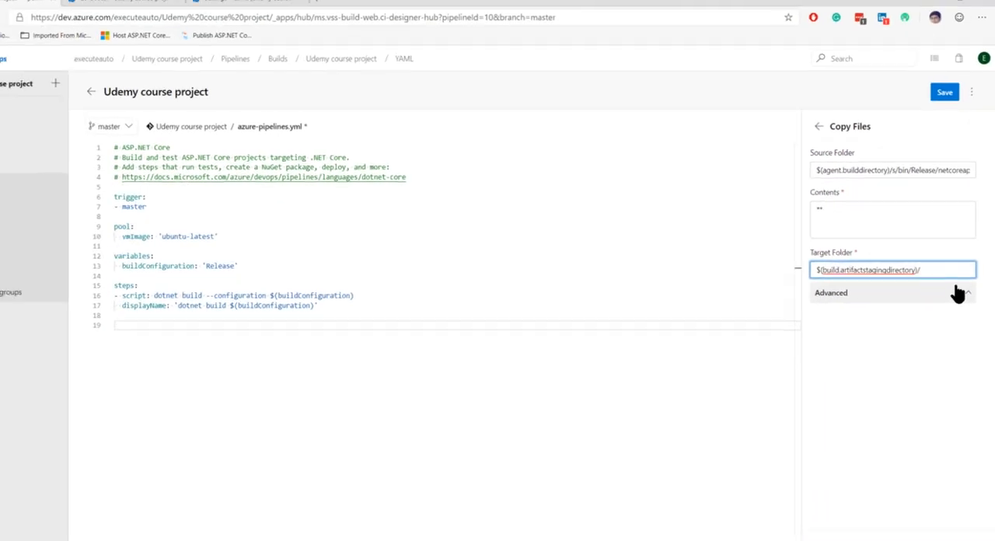
type("appdire")
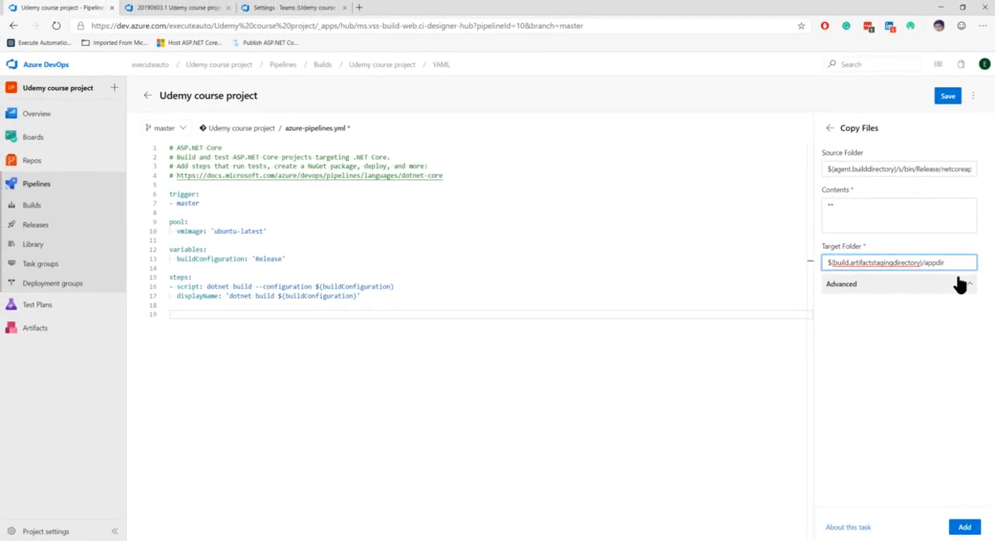
left_click(964, 528)
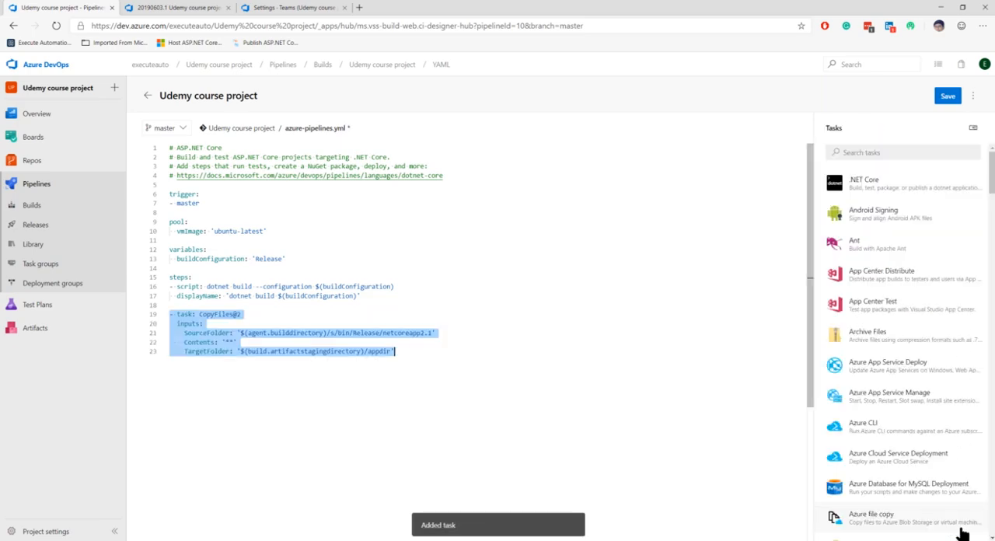
- Examine the CopyFiles@2 task and its inputs below the dotnet build script in azure-pipelines.yml
left_click(431, 322)
left_click_drag(178, 305, 396, 360)
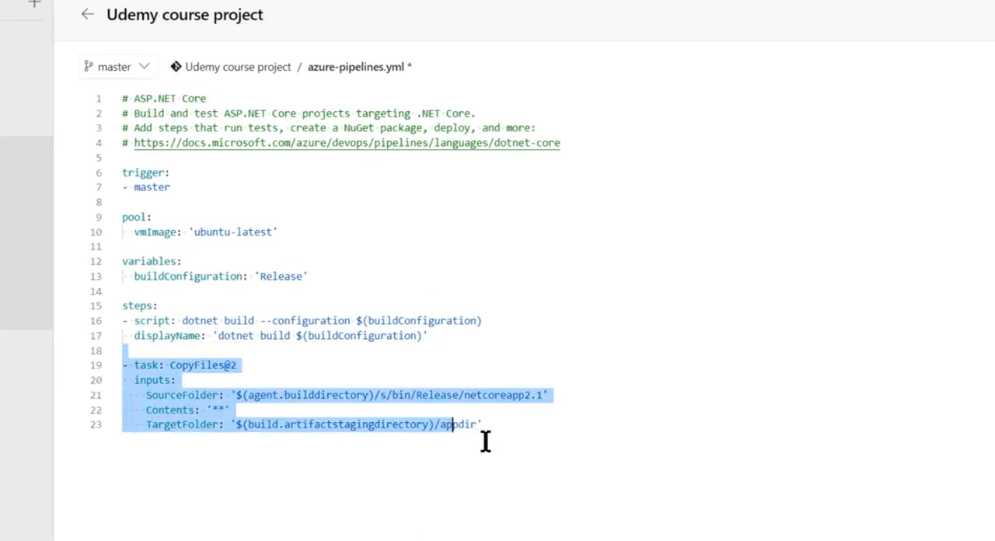
left_click(514, 433)
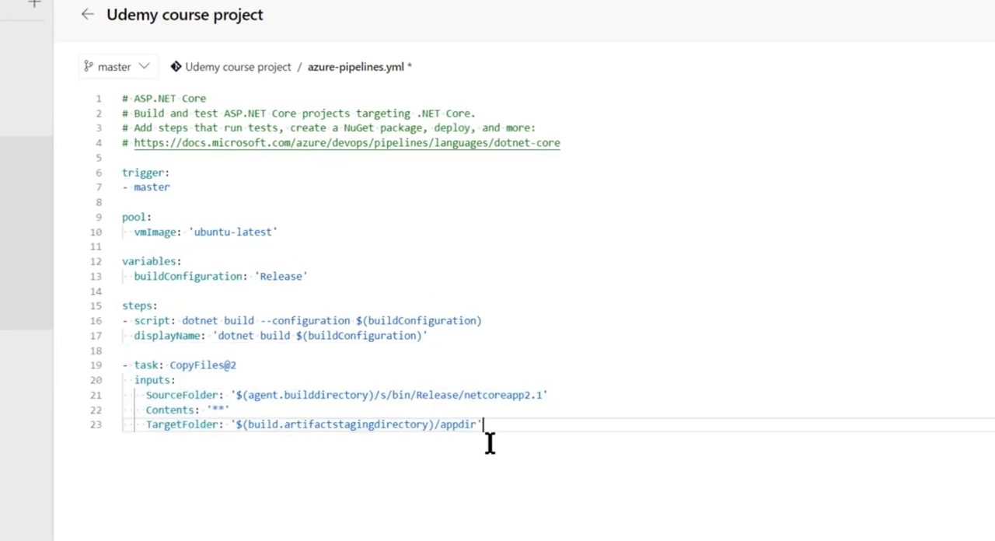
left_click_drag(182, 366, 491, 428)
left_click(505, 429)
left_click(404, 366)
left_click(397, 350)
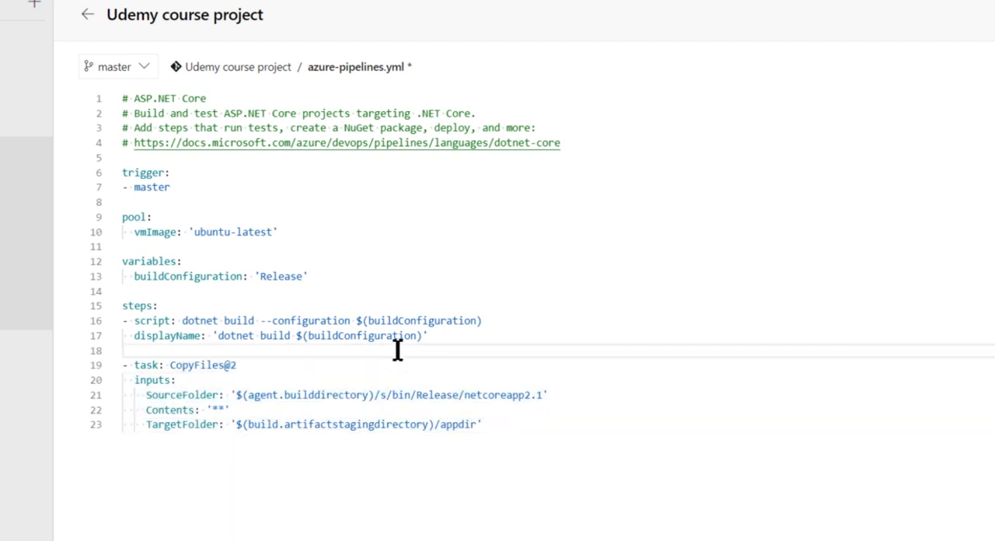